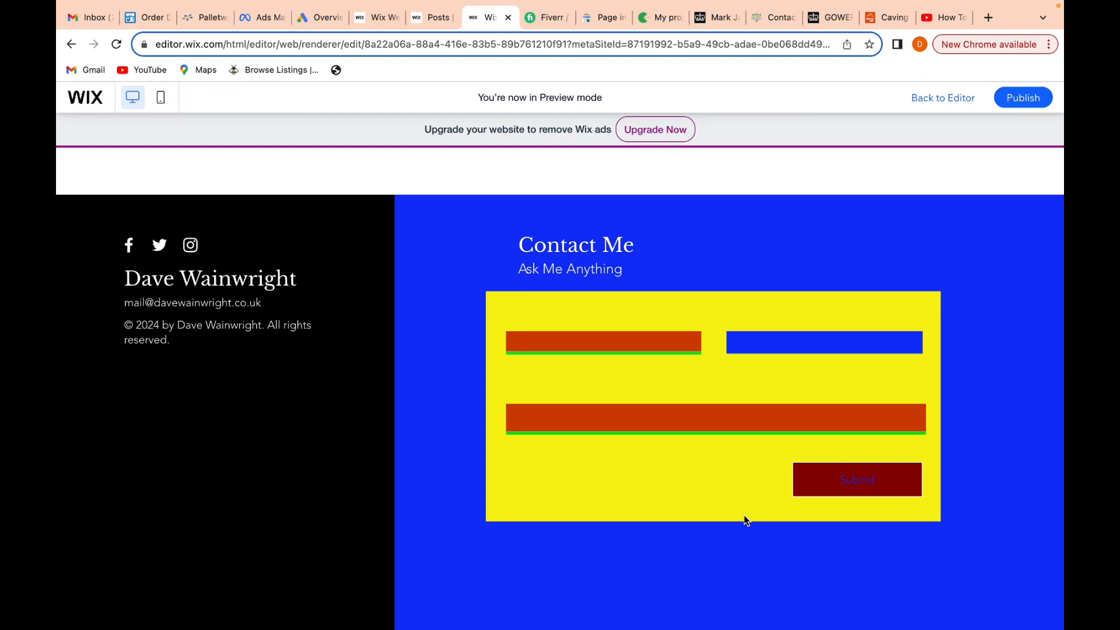
Return from preview to the editor and look through the Contact & Forms elements available to add
{"action": "left_click", "coordinate": [937, 100]}
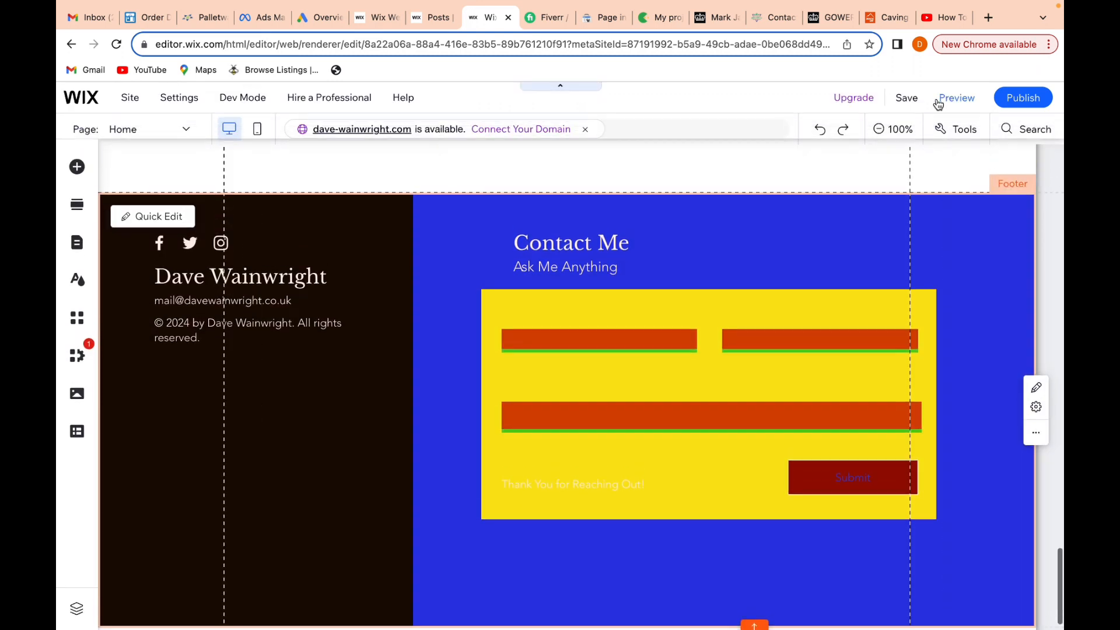
{"action": "scroll", "coordinate": [539, 470], "scroll_direction": "down", "scroll_amount": 1}
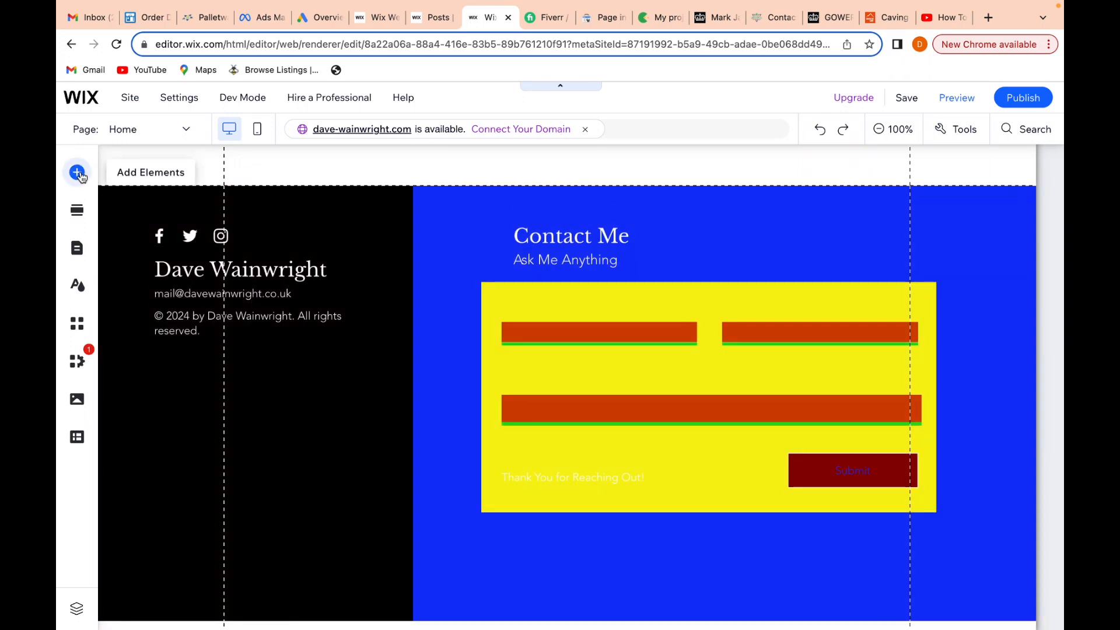
{"action": "left_click", "coordinate": [77, 173]}
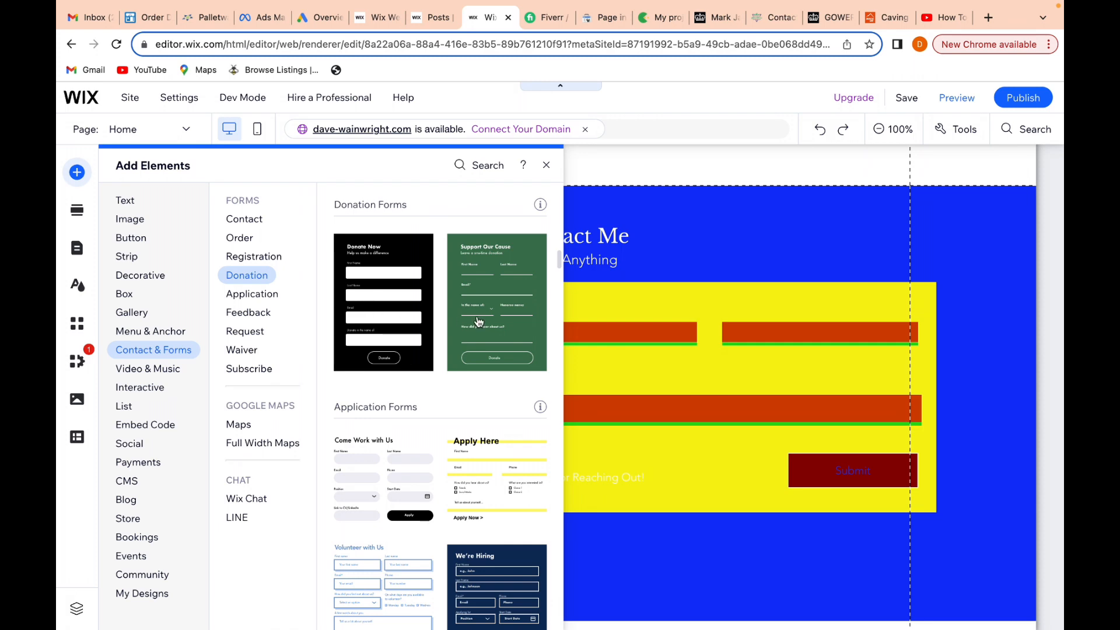
{"action": "left_click", "coordinate": [545, 165]}
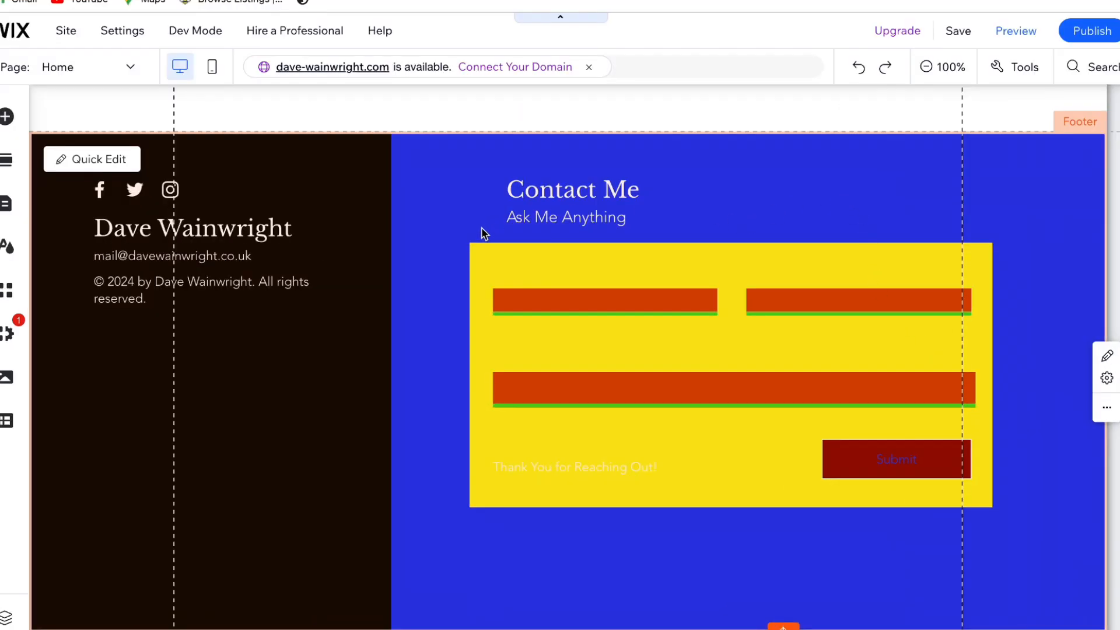
Set the background of the footer column containing the contact form to black (#000000)
{"action": "left_click", "coordinate": [840, 196]}
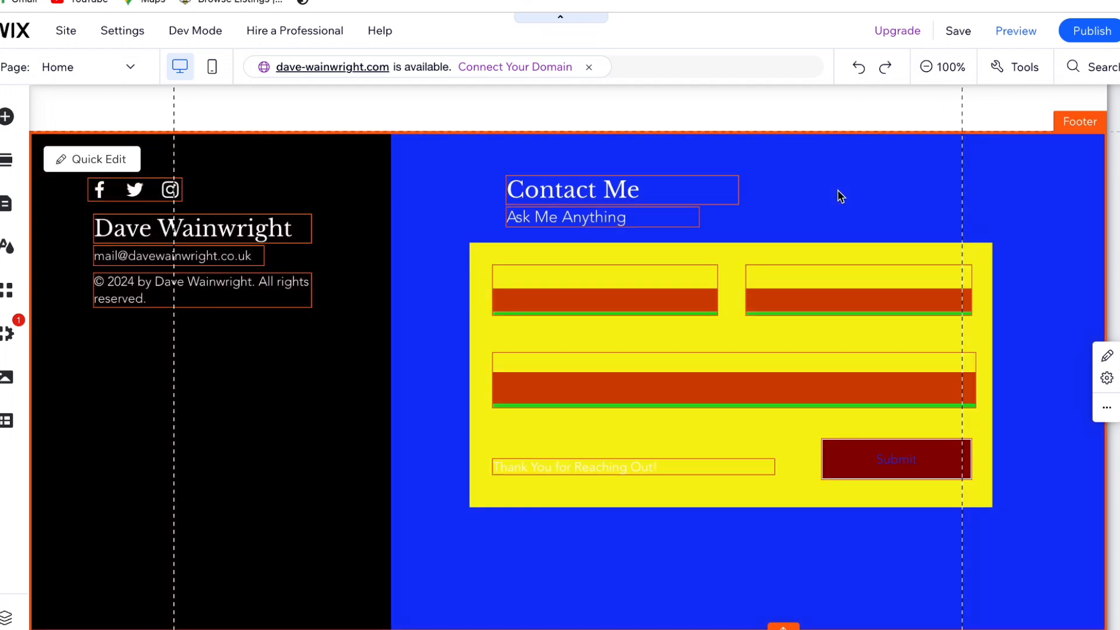
{"action": "left_click", "coordinate": [849, 193]}
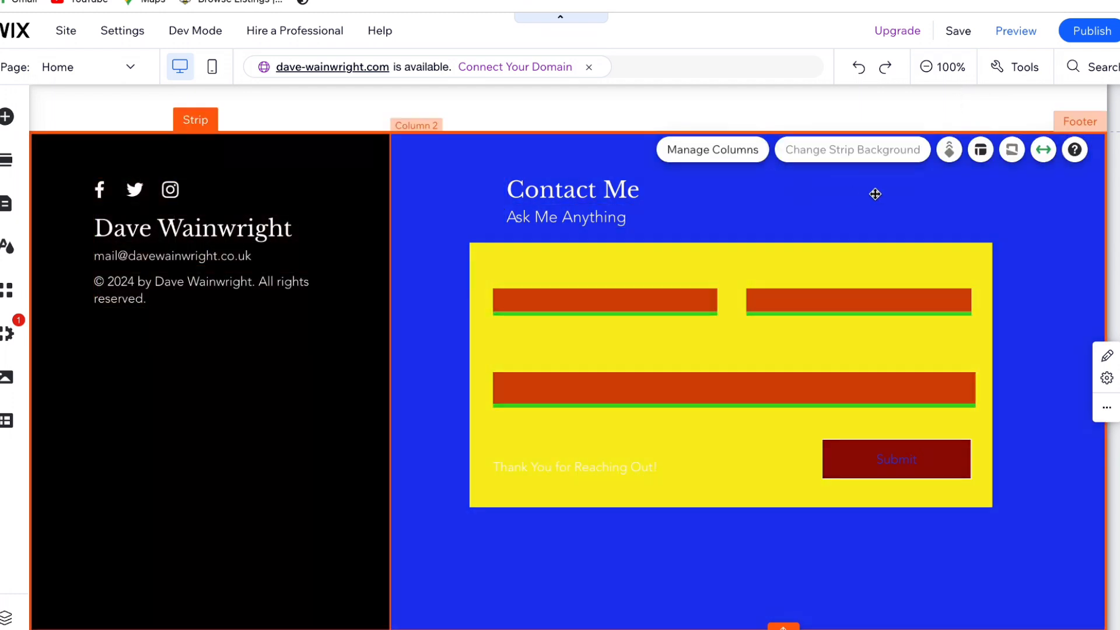
{"action": "left_click", "coordinate": [874, 194]}
{"action": "left_click", "coordinate": [856, 149]}
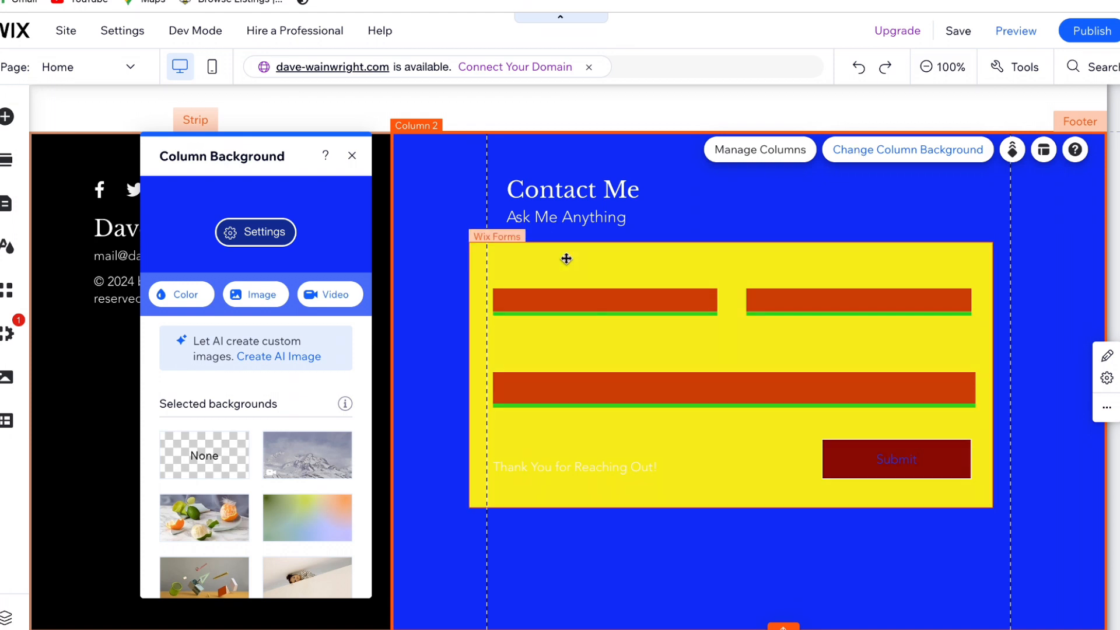
{"action": "left_click", "coordinate": [196, 297]}
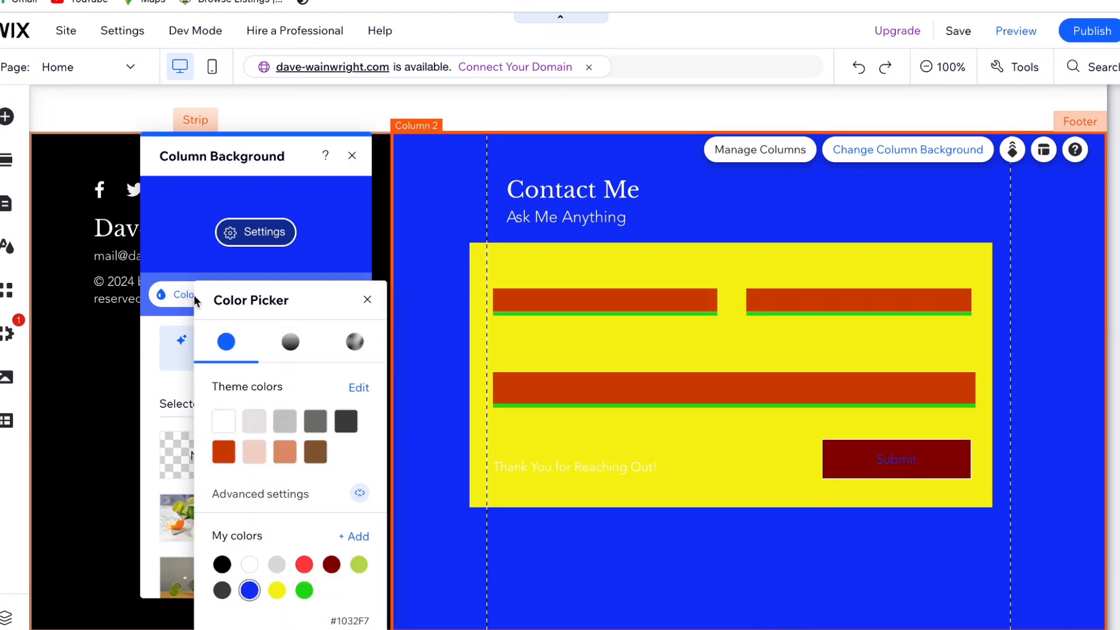
{"action": "left_click", "coordinate": [222, 565]}
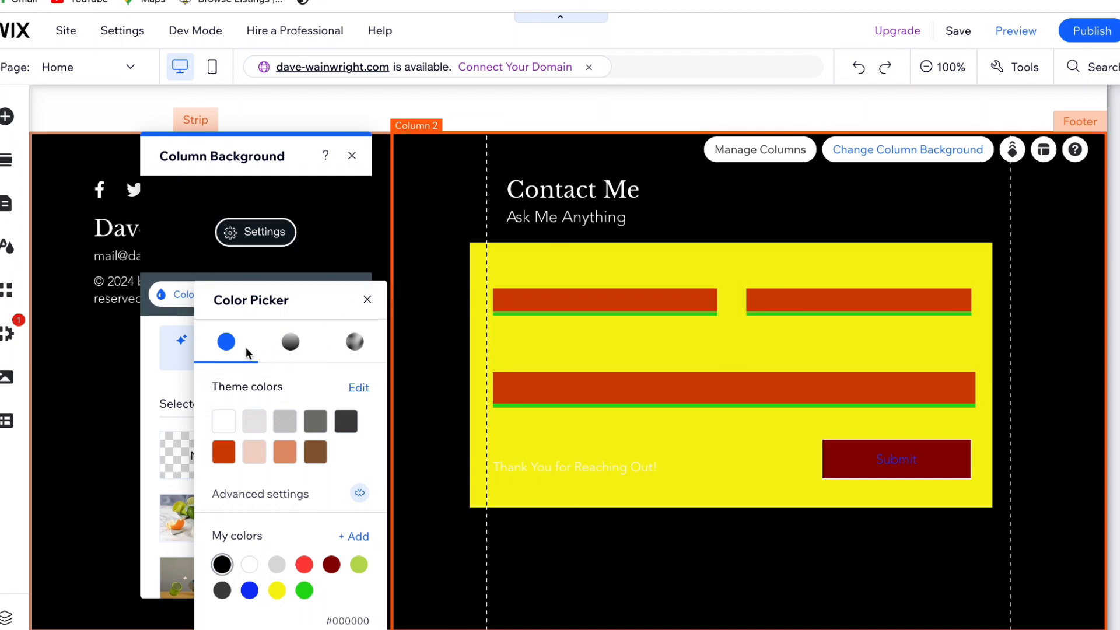
{"action": "left_click", "coordinate": [366, 299]}
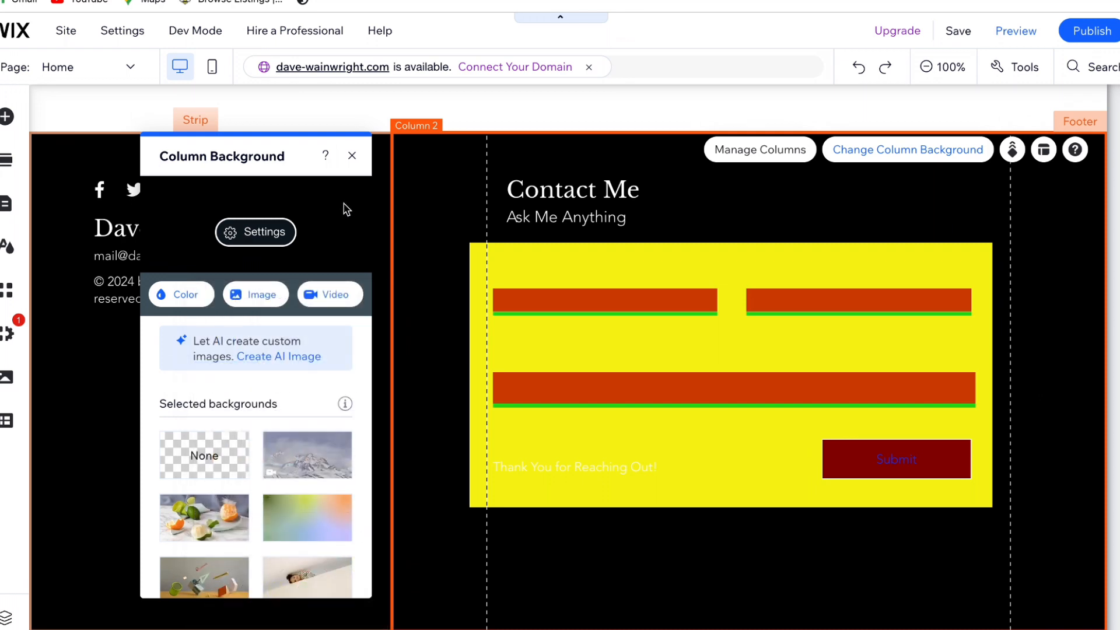
{"action": "left_click", "coordinate": [351, 156]}
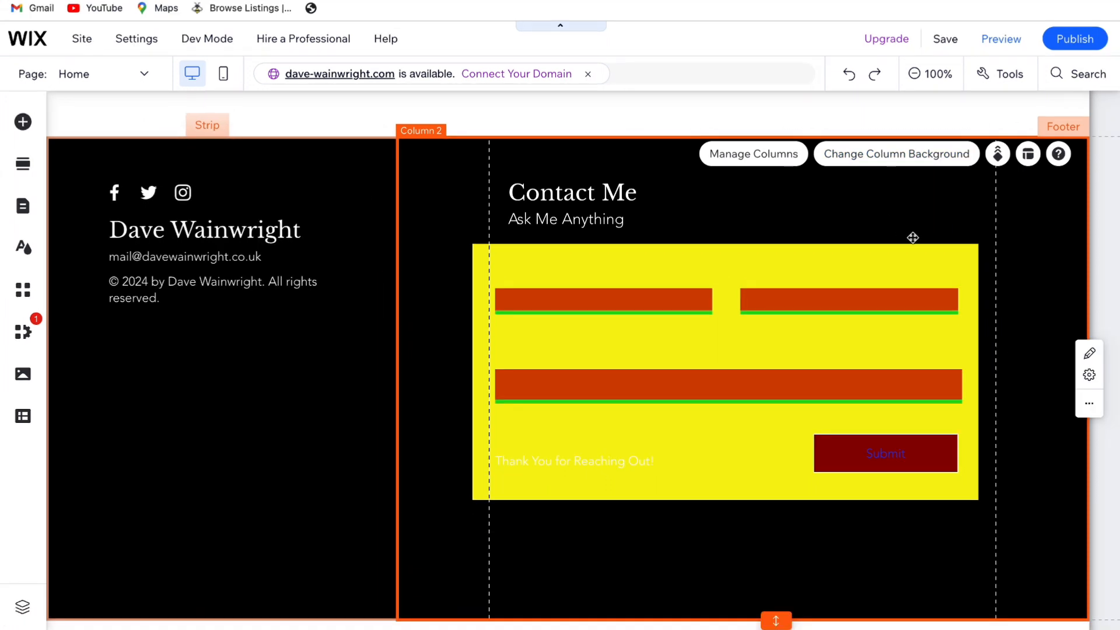
Customize the contact form's design by setting the input fields' fill color in the Regular state to white (#FFFFFF)
{"action": "left_click", "coordinate": [795, 274]}
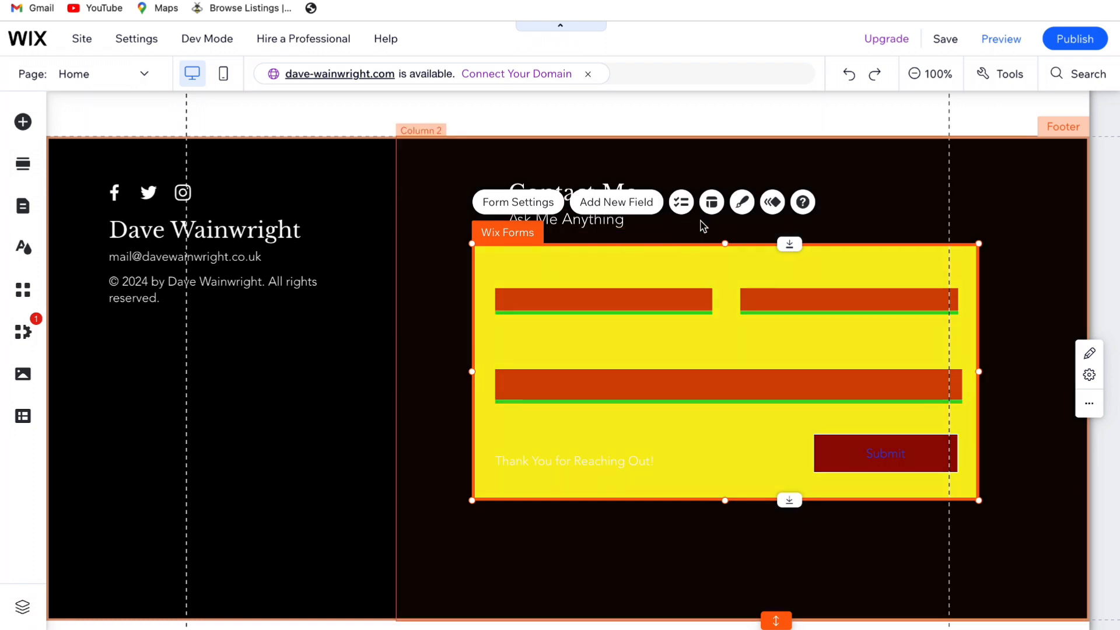
{"action": "left_click", "coordinate": [741, 202]}
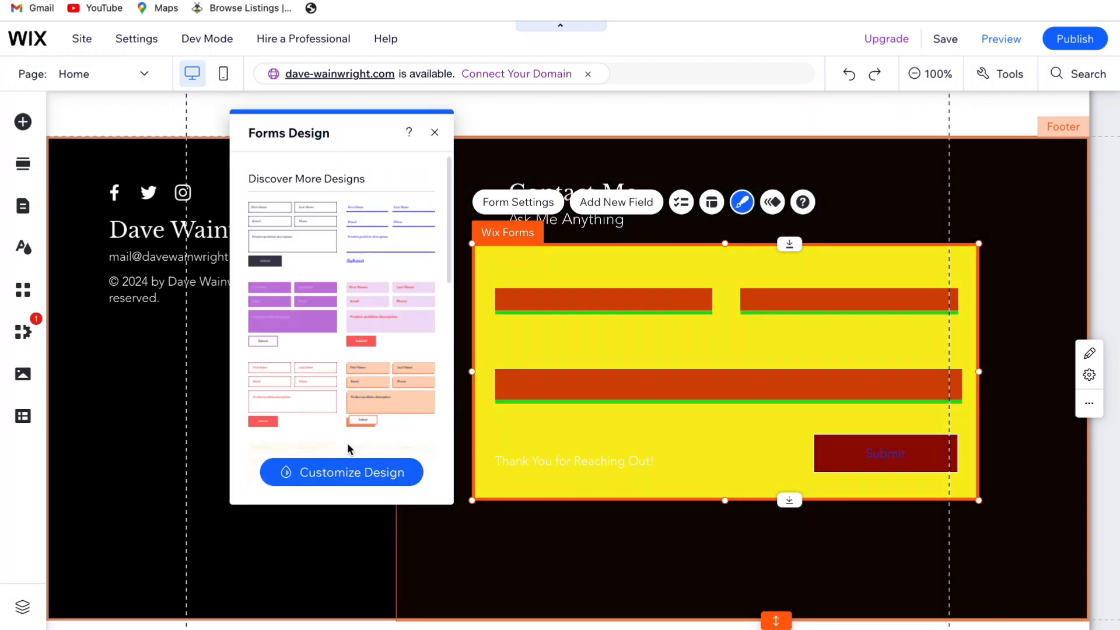
{"action": "left_click", "coordinate": [350, 482]}
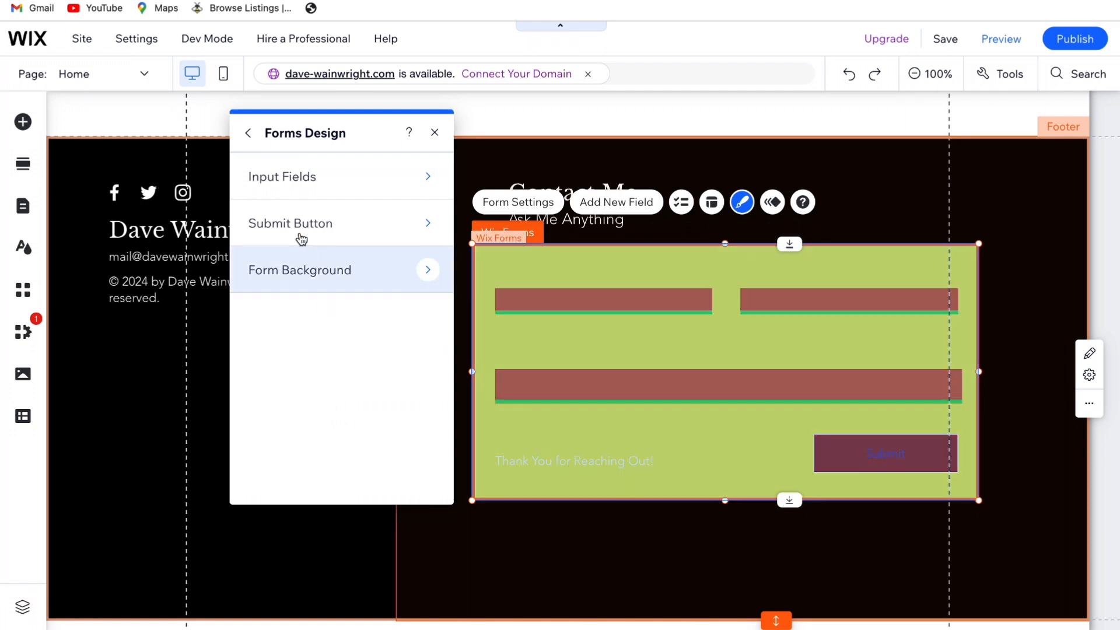
{"action": "left_click", "coordinate": [334, 185]}
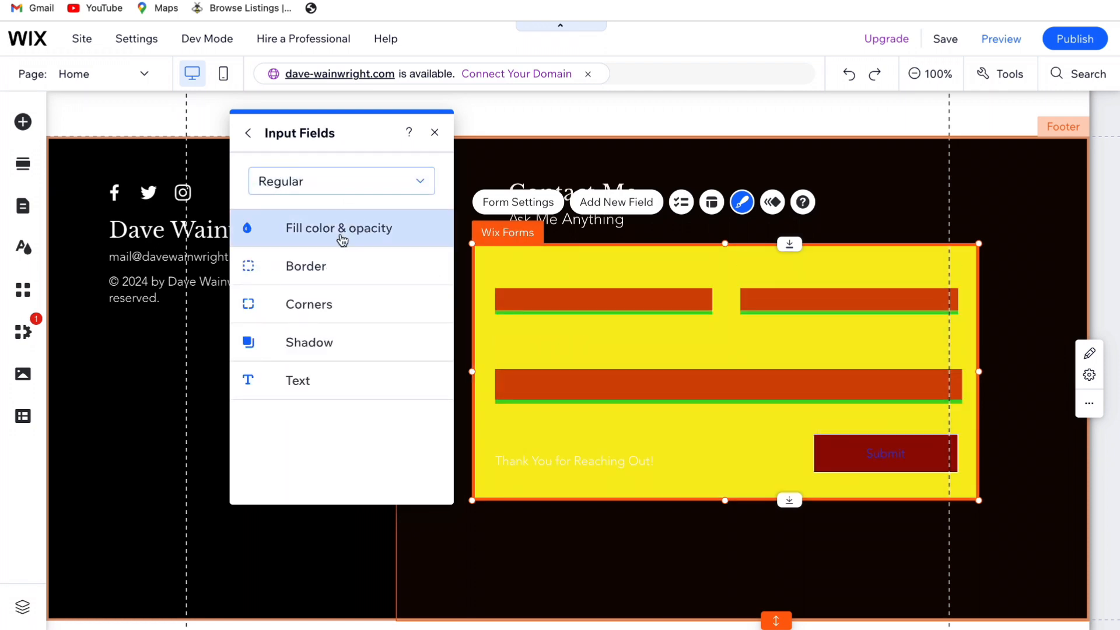
{"action": "left_click", "coordinate": [399, 232]}
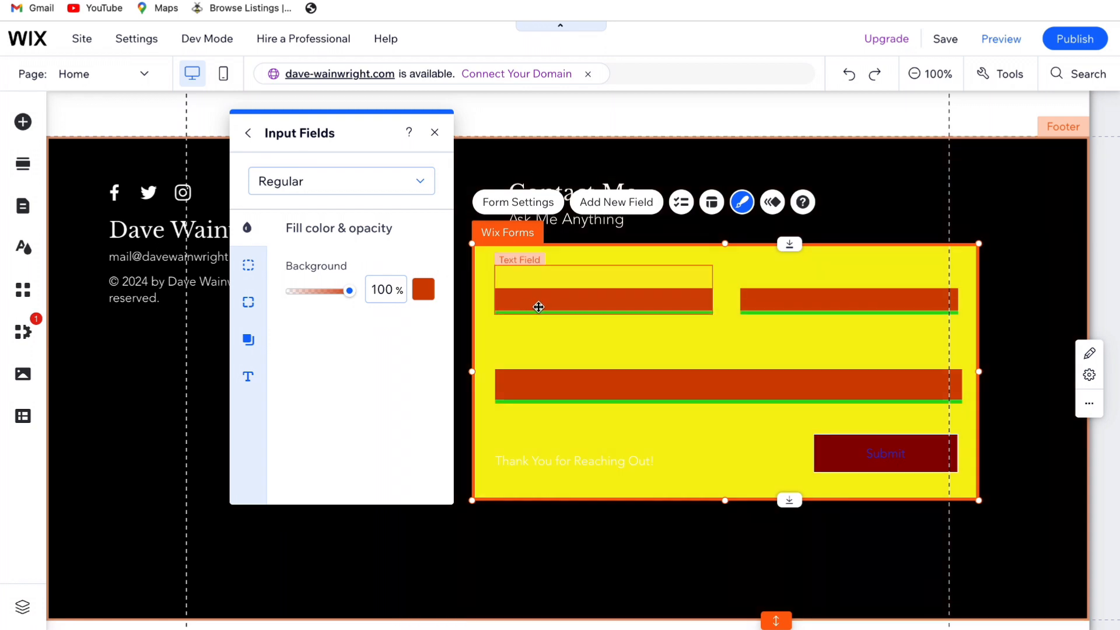
{"action": "left_click", "coordinate": [424, 291]}
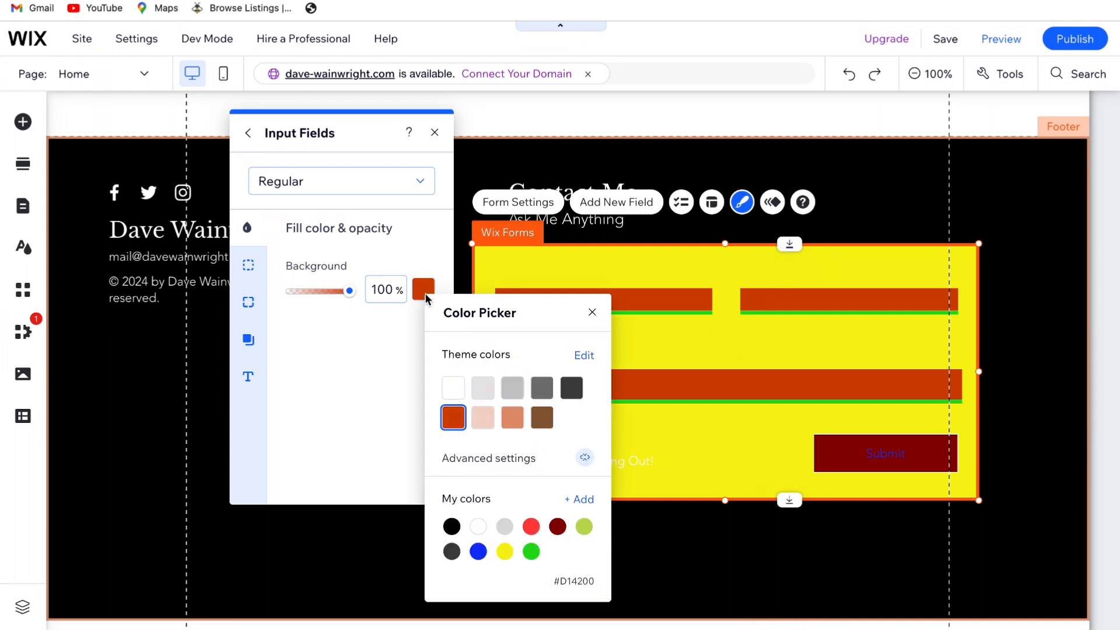
{"action": "left_click", "coordinate": [453, 388]}
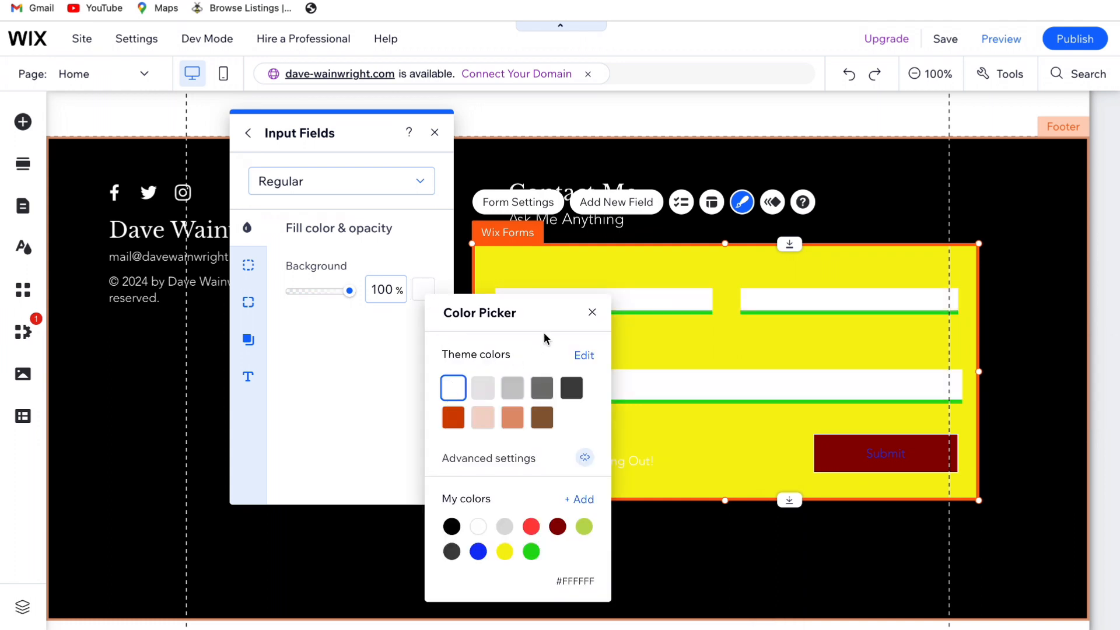
{"action": "left_click", "coordinate": [592, 312]}
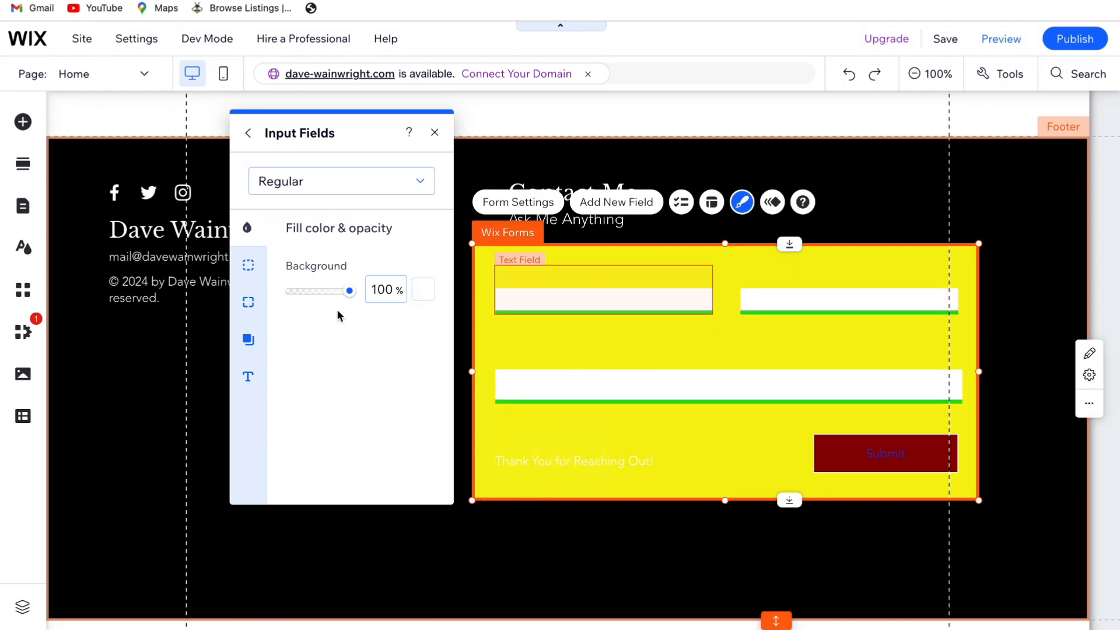
Set the input fields' background color in the Hover state to white (#FFFFFF)
{"action": "left_click", "coordinate": [290, 192]}
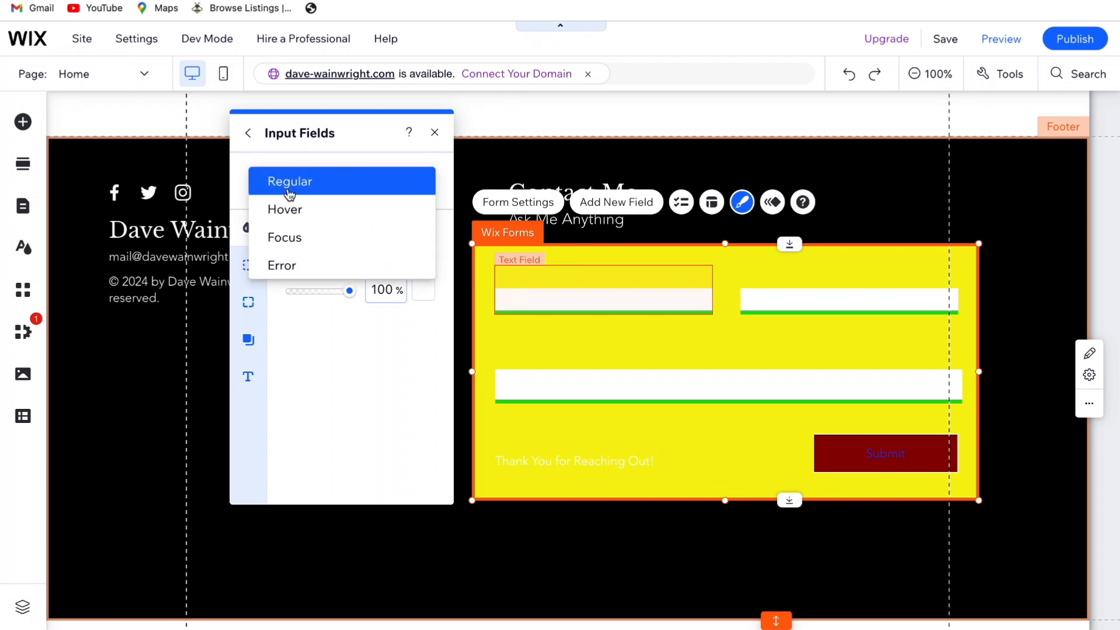
{"action": "left_click", "coordinate": [327, 215]}
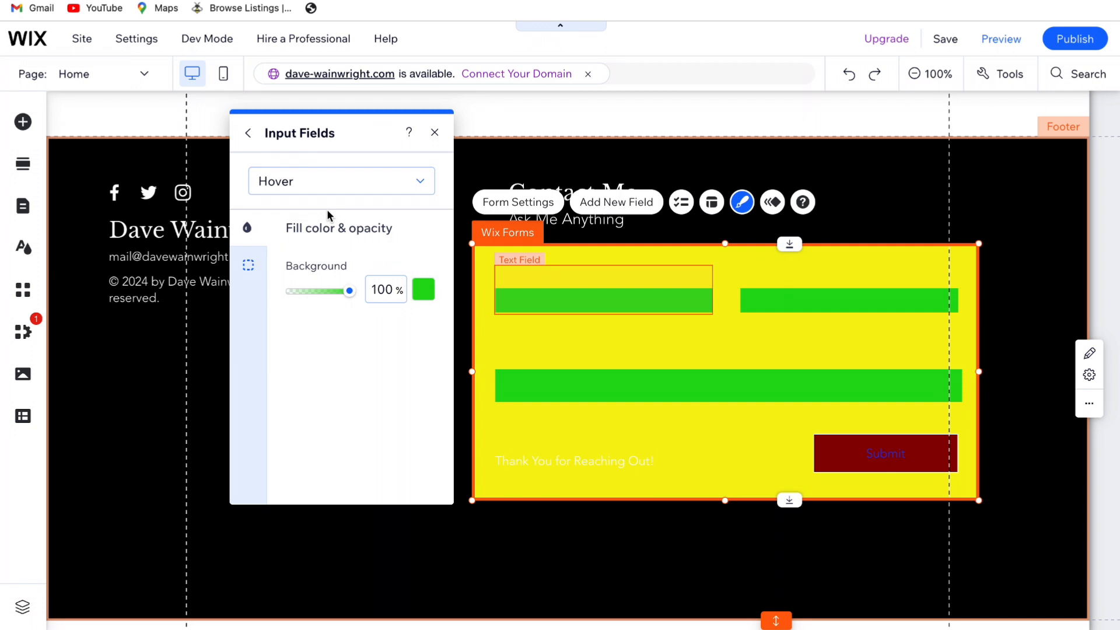
{"action": "left_click", "coordinate": [424, 293]}
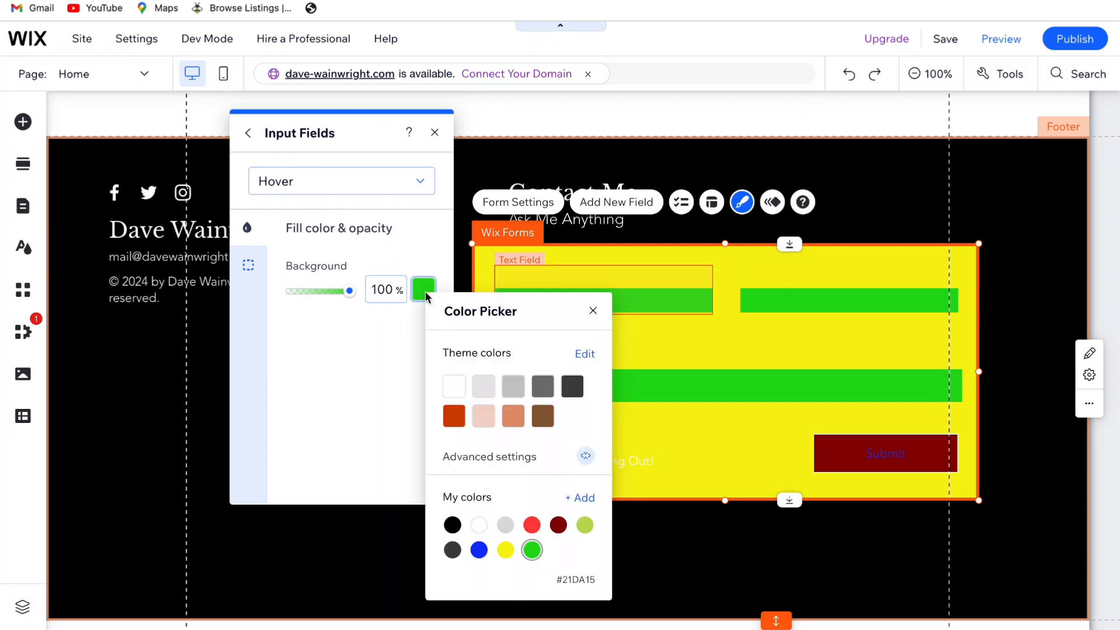
{"action": "left_click", "coordinate": [454, 386]}
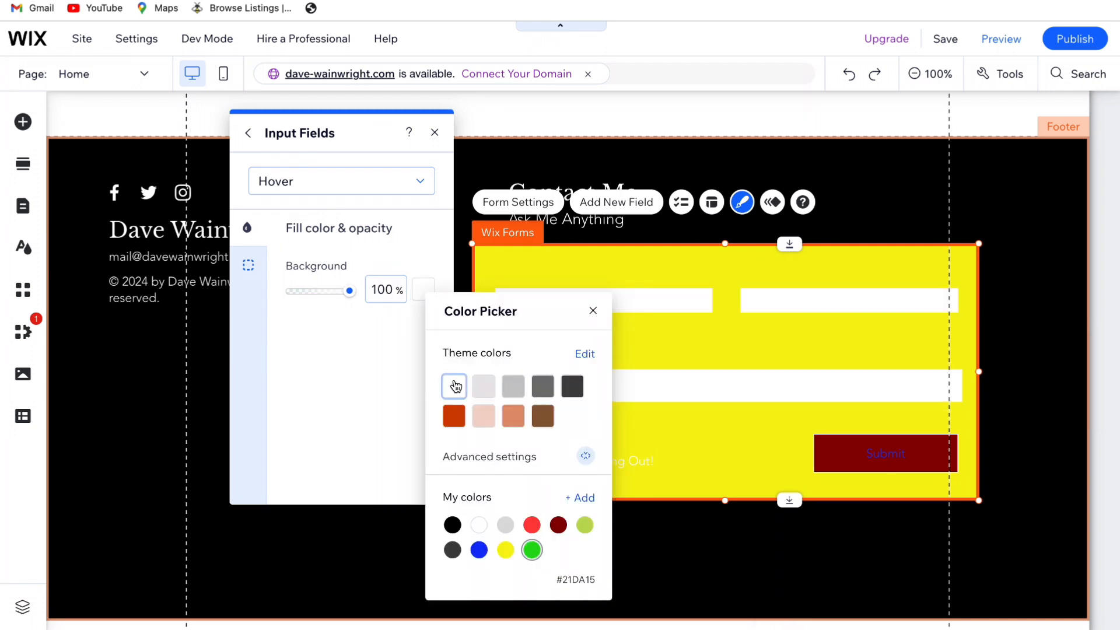
{"action": "left_click", "coordinate": [593, 310]}
Set the input fields' background color in the Focus state to white (#FFFFFF)
{"action": "left_click", "coordinate": [324, 188]}
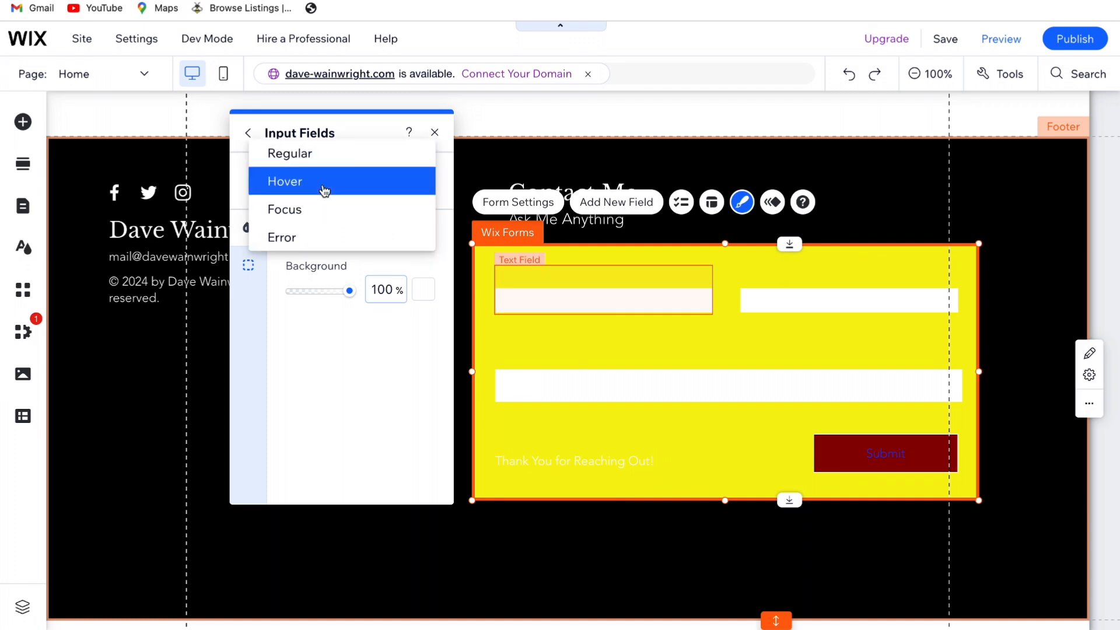
{"action": "left_click", "coordinate": [341, 207]}
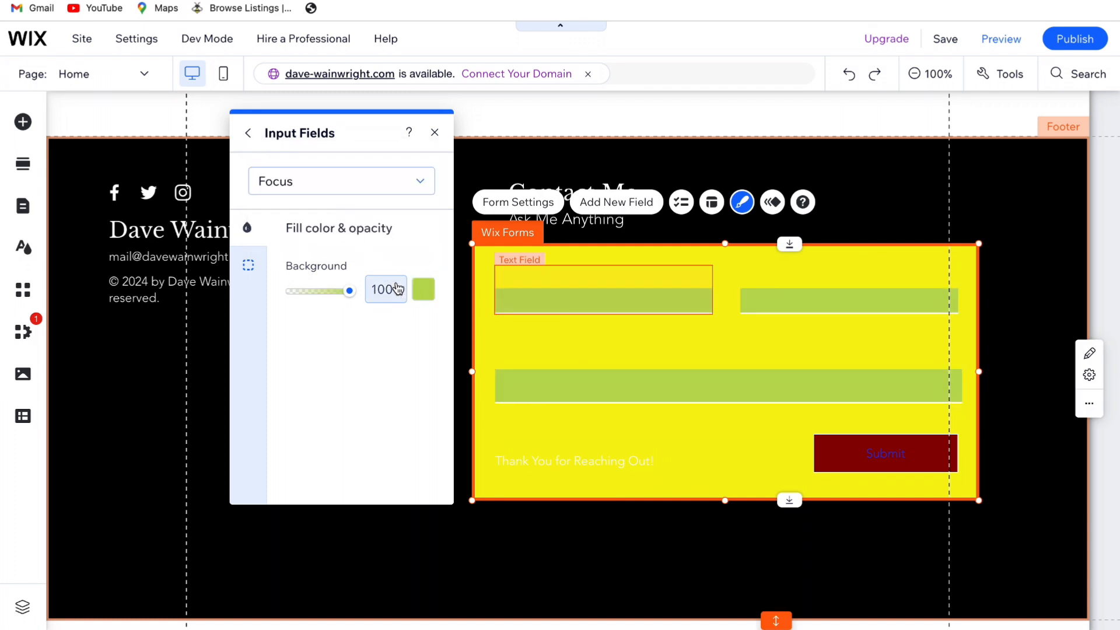
{"action": "left_click", "coordinate": [423, 289]}
{"action": "left_click", "coordinate": [450, 385]}
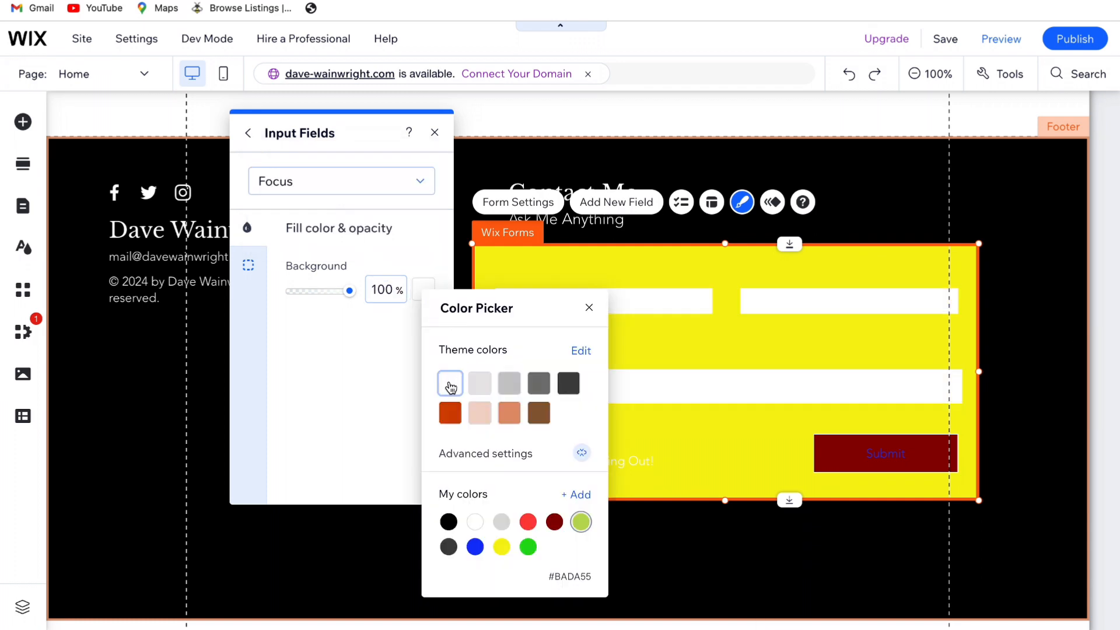
{"action": "left_click", "coordinate": [450, 384]}
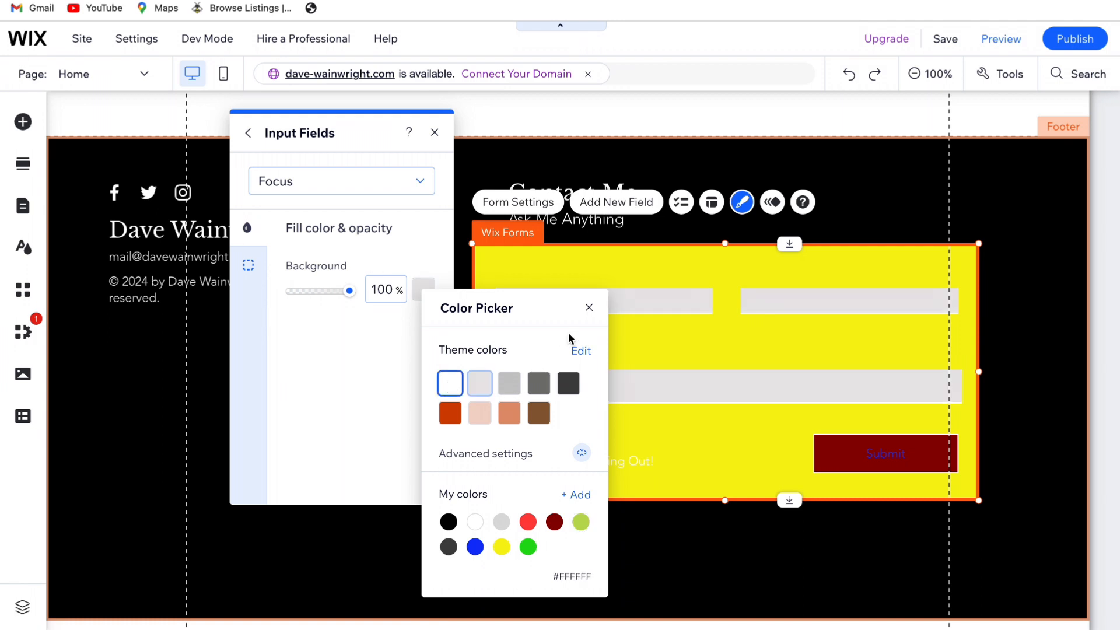
{"action": "left_click", "coordinate": [588, 309]}
Set the input fields' background color in the Error state to white (#FFFFFF)
{"action": "left_click", "coordinate": [324, 192]}
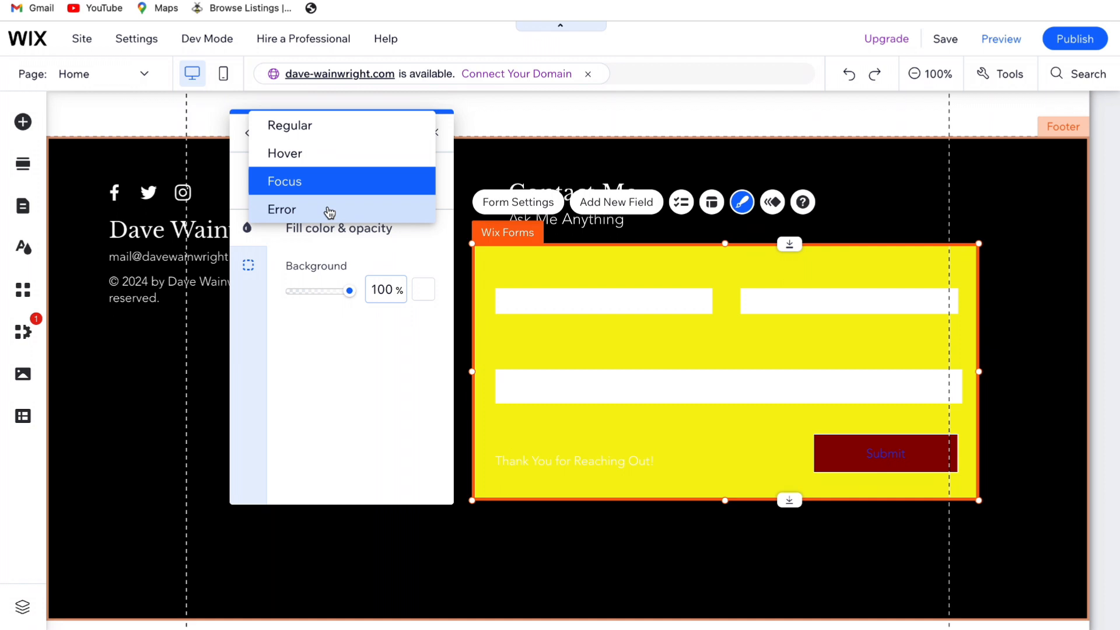
{"action": "left_click", "coordinate": [330, 212]}
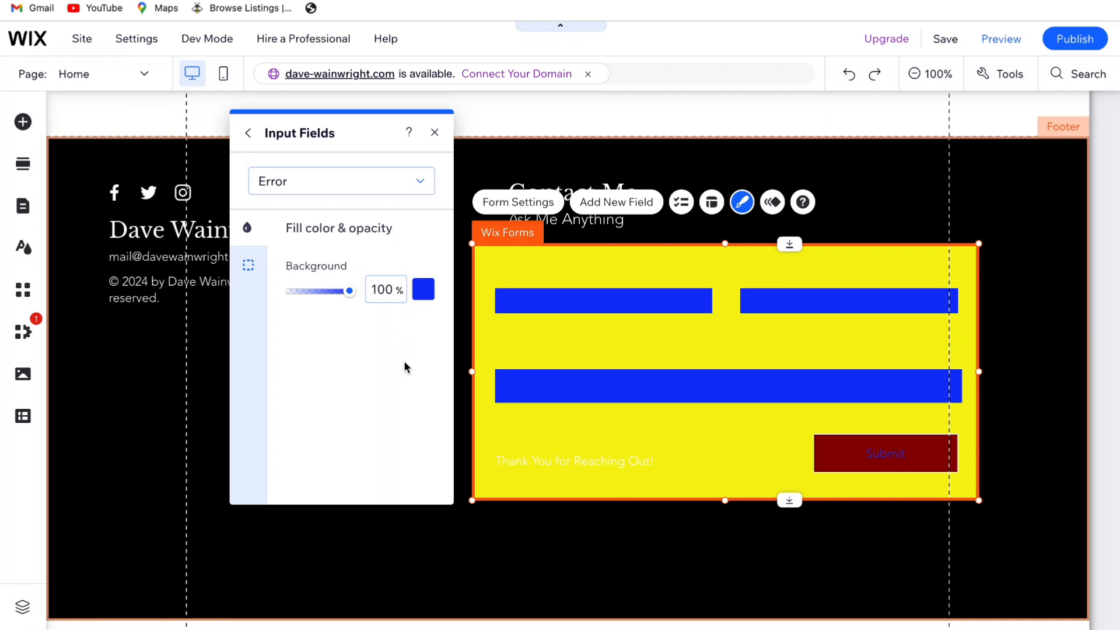
{"action": "left_click", "coordinate": [424, 290]}
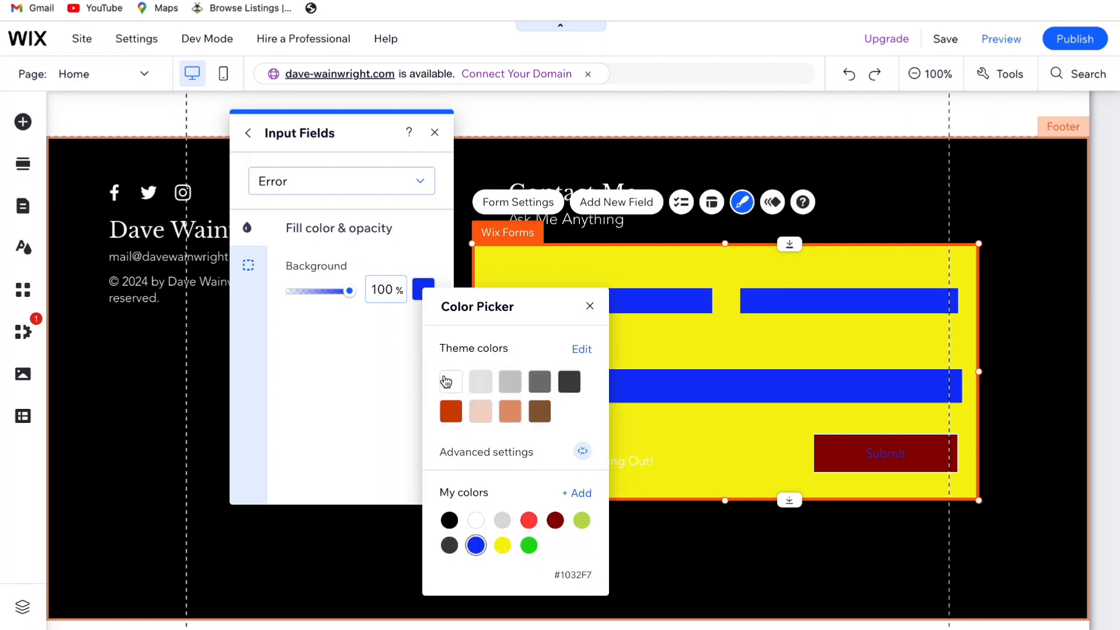
{"action": "left_click", "coordinate": [449, 382]}
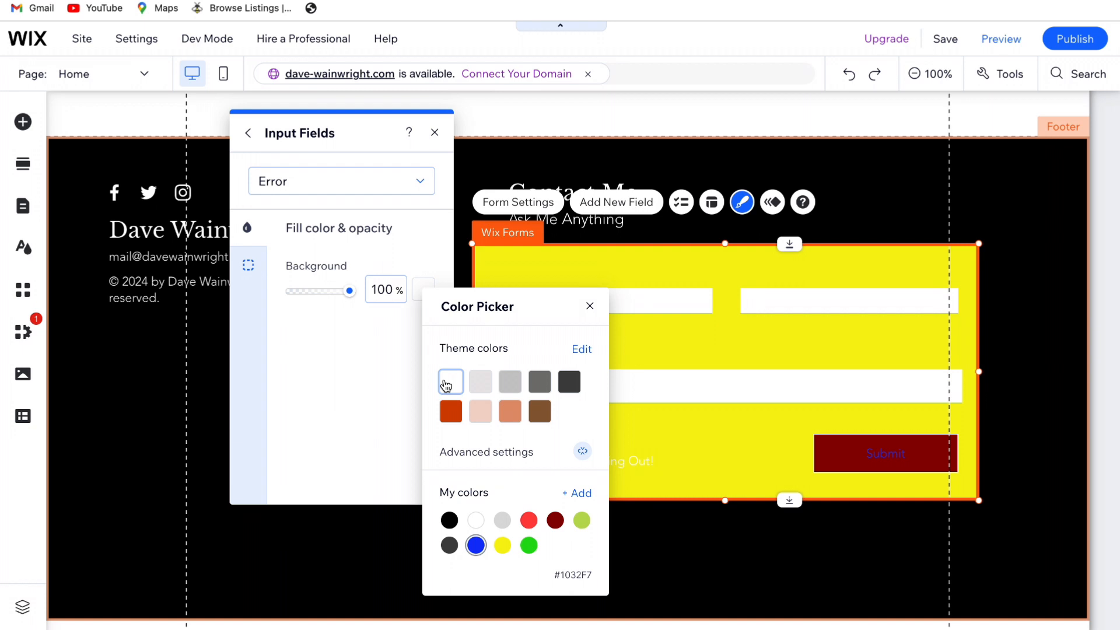
{"action": "left_click", "coordinate": [590, 305]}
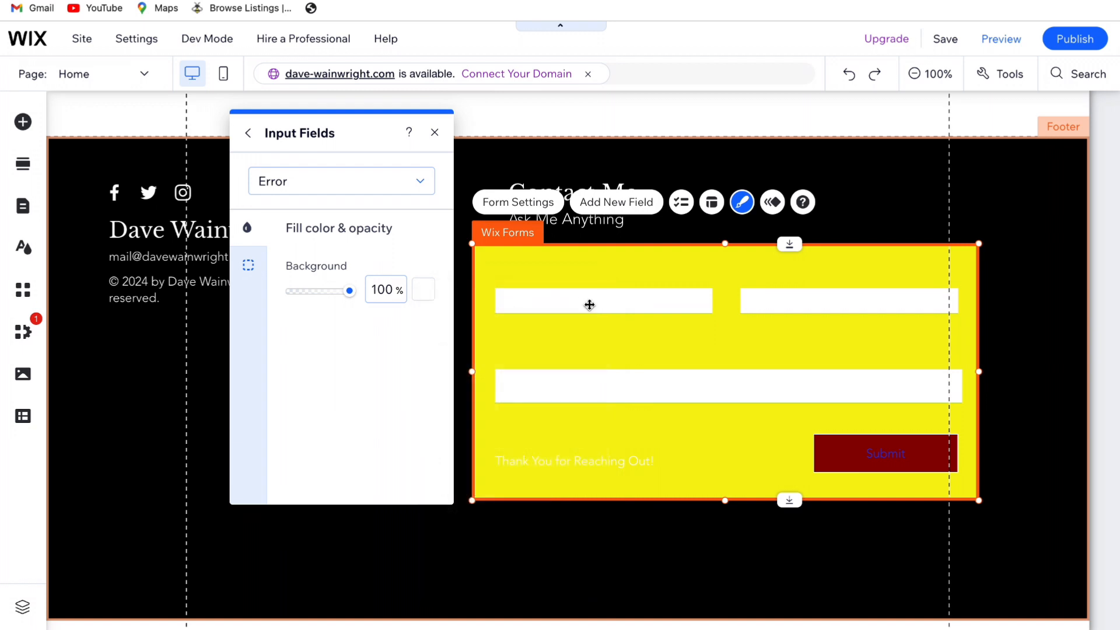
Set the input fields' field title color in the Regular state to white (#FFFFFF)
{"action": "left_click", "coordinate": [247, 133]}
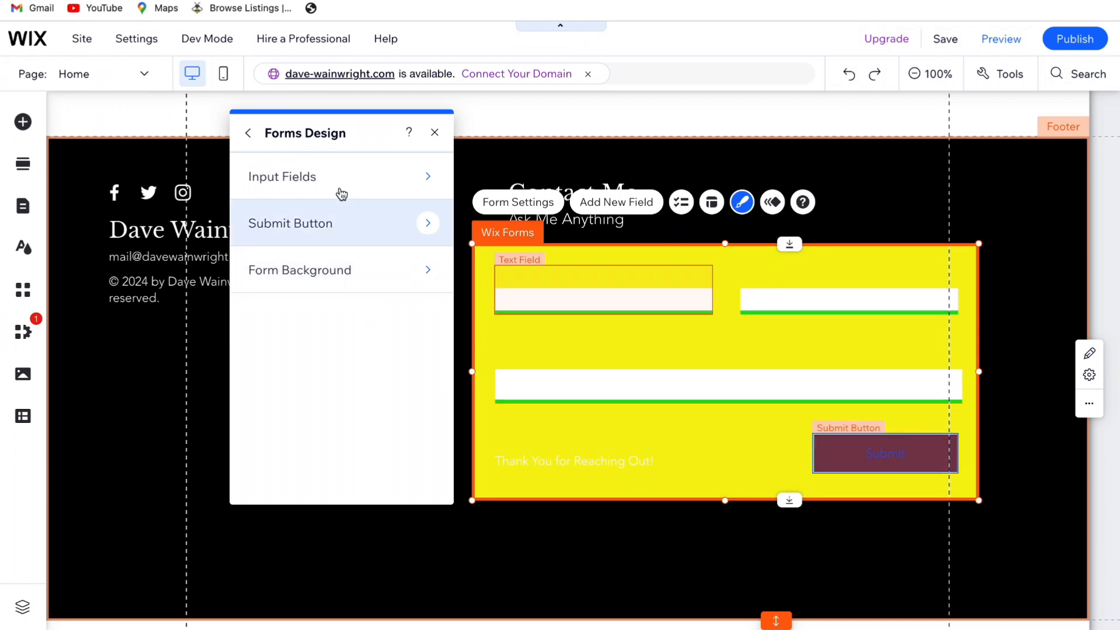
{"action": "left_click", "coordinate": [340, 187]}
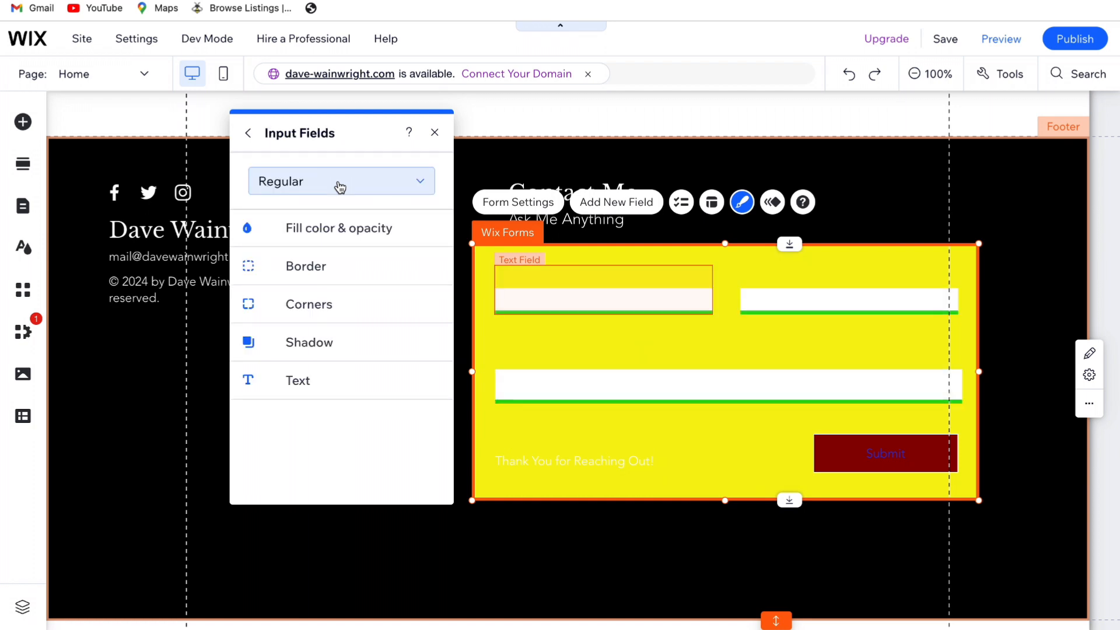
{"action": "left_click", "coordinate": [332, 384]}
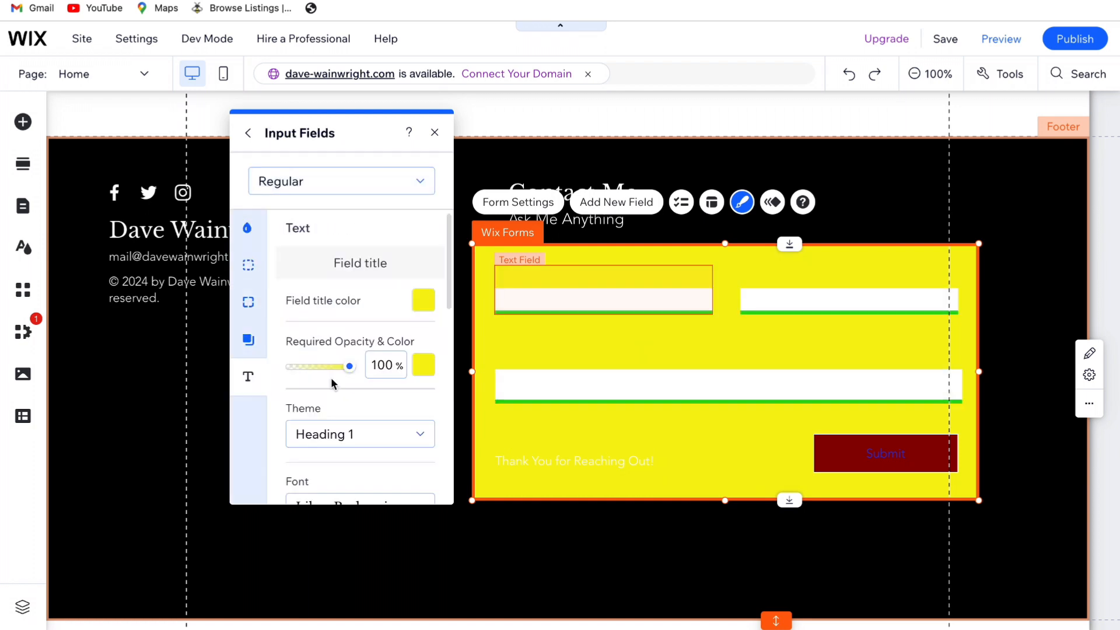
{"action": "left_click", "coordinate": [422, 300]}
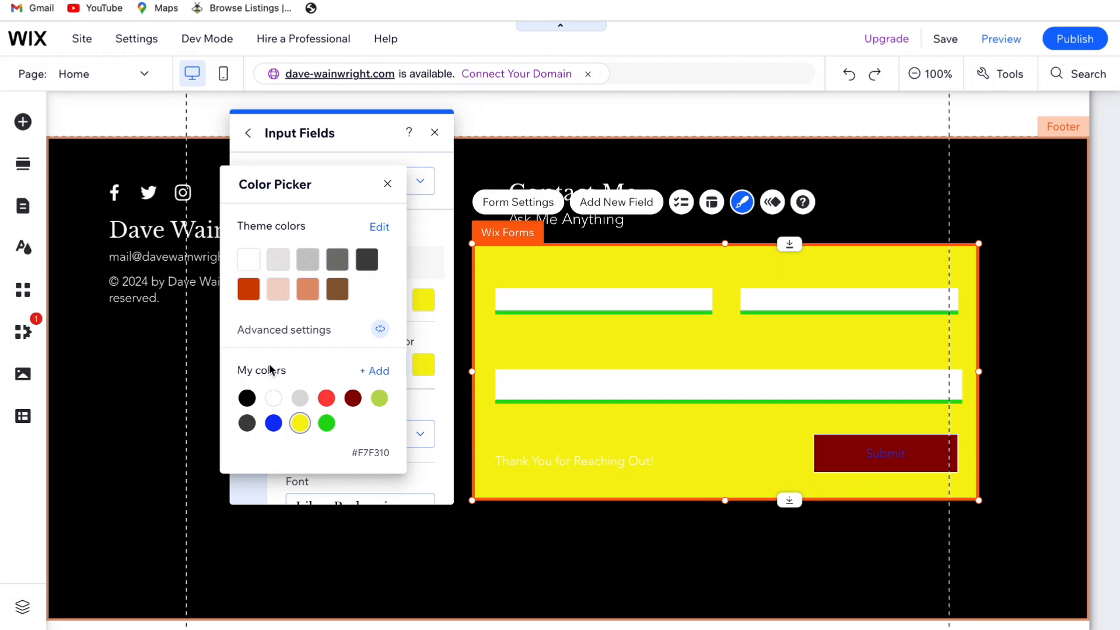
{"action": "left_click", "coordinate": [273, 399]}
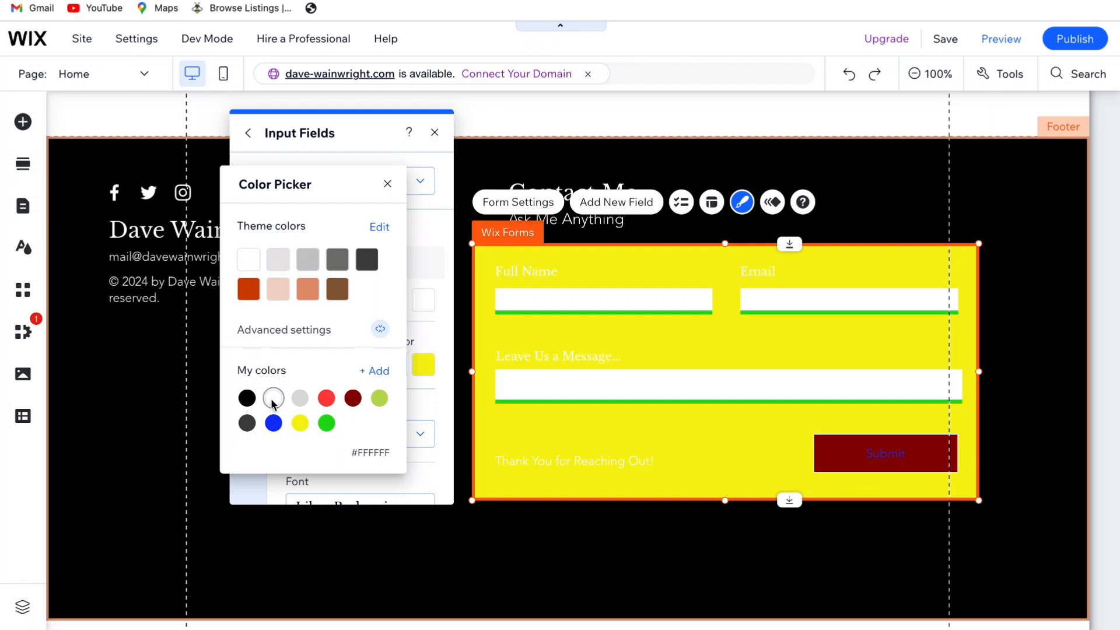
{"action": "left_click", "coordinate": [387, 184]}
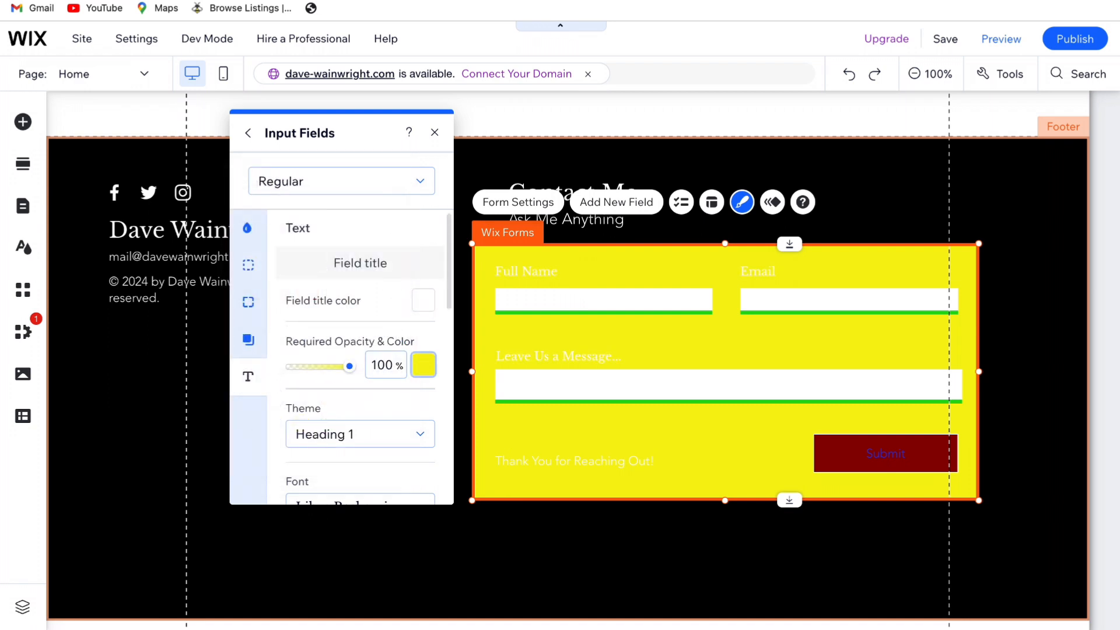
Set the Required Opacity & Color of the field titles to white (#FFFFFF)
{"action": "left_click", "coordinate": [422, 365]}
{"action": "left_click", "coordinate": [453, 418]}
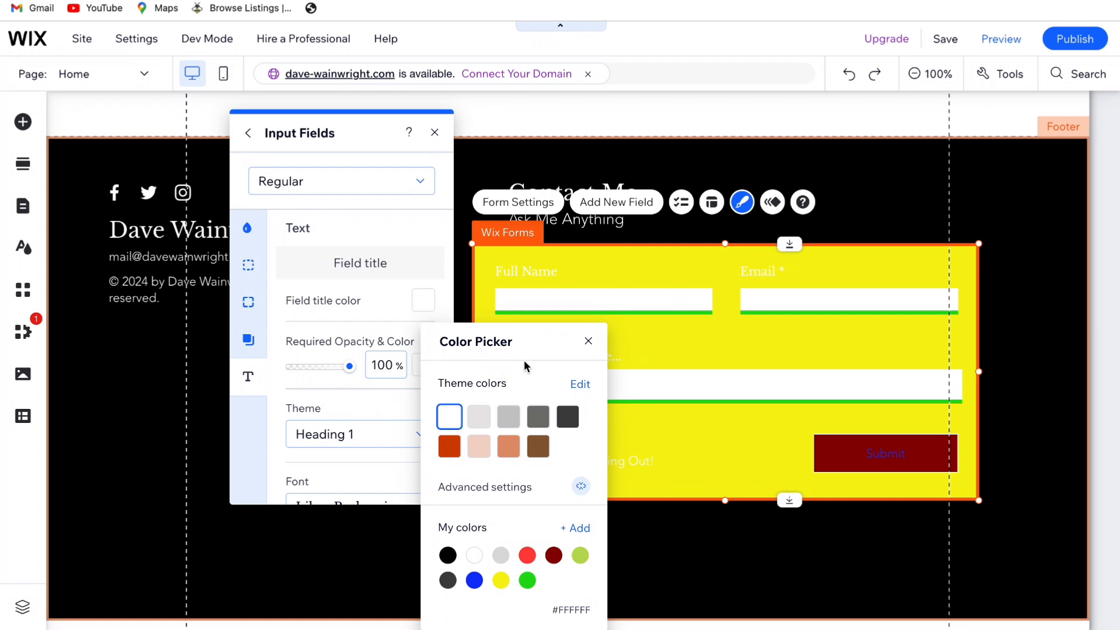
{"action": "left_click", "coordinate": [588, 341]}
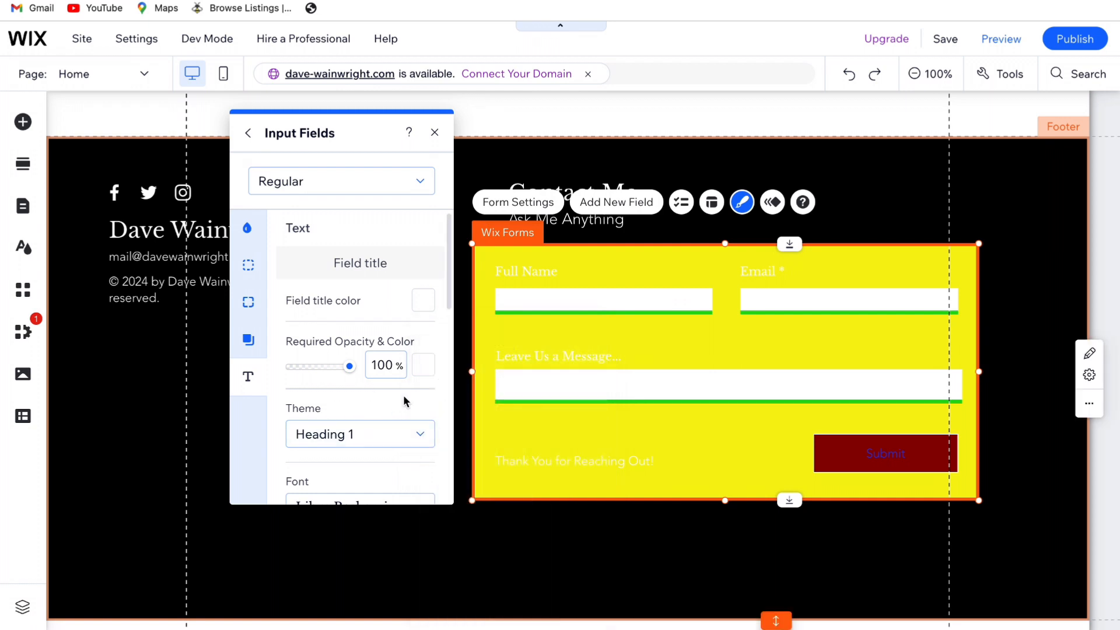
Set the placeholder color of the input text to black (#000000)
{"action": "scroll", "coordinate": [405, 400], "scroll_direction": "down", "scroll_amount": 3}
{"action": "scroll", "coordinate": [405, 400], "scroll_direction": "down", "scroll_amount": 4}
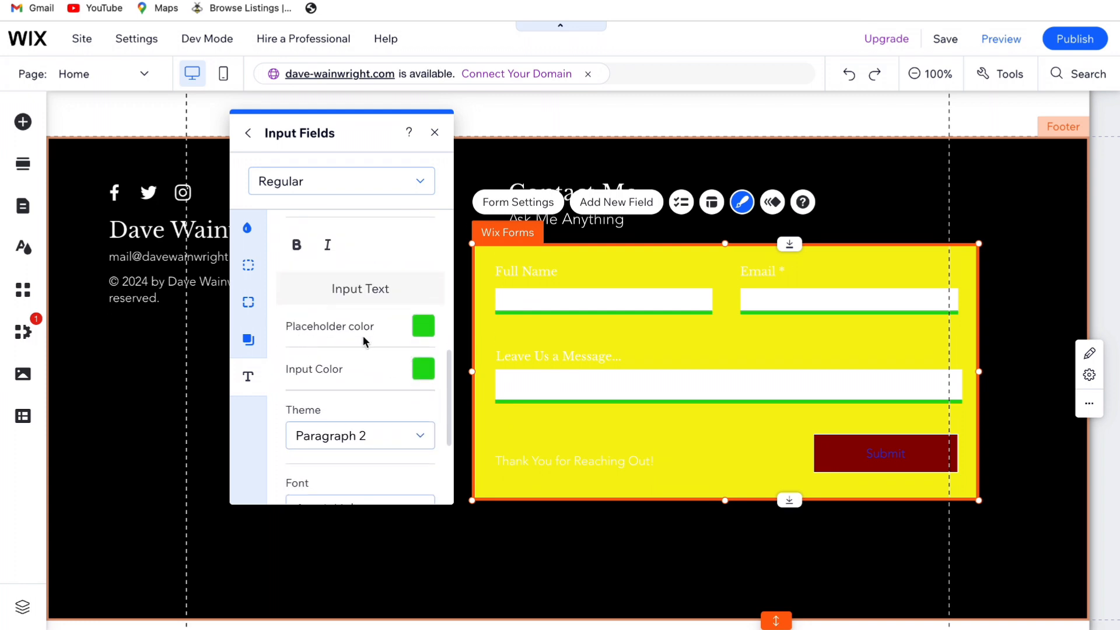
{"action": "scroll", "coordinate": [363, 340], "scroll_direction": "down", "scroll_amount": 1}
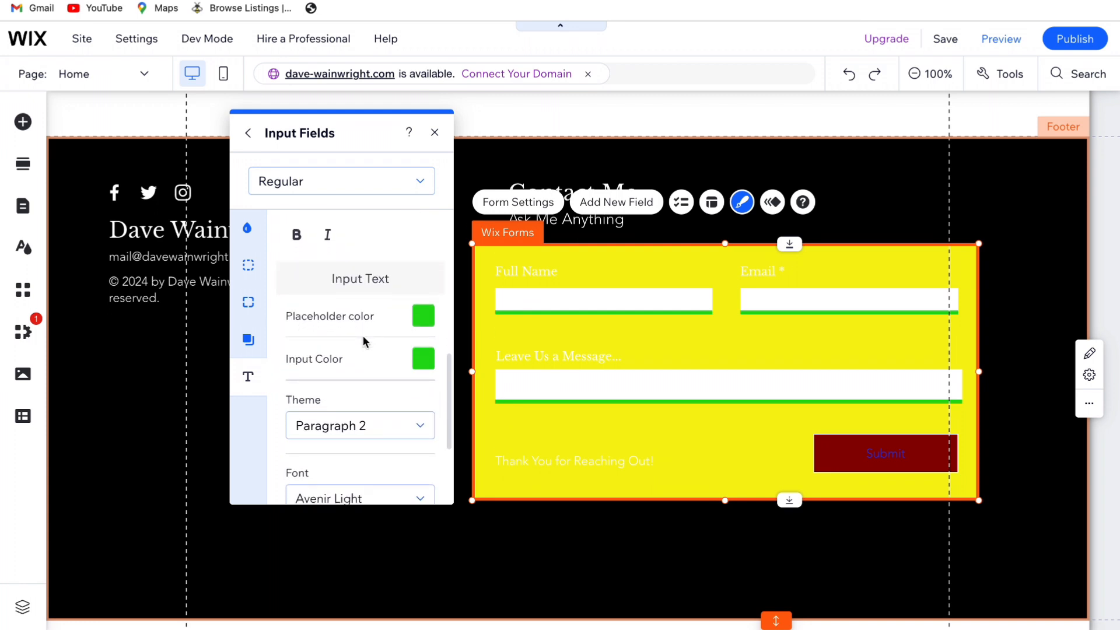
{"action": "left_click", "coordinate": [423, 317]}
{"action": "left_click", "coordinate": [247, 398]}
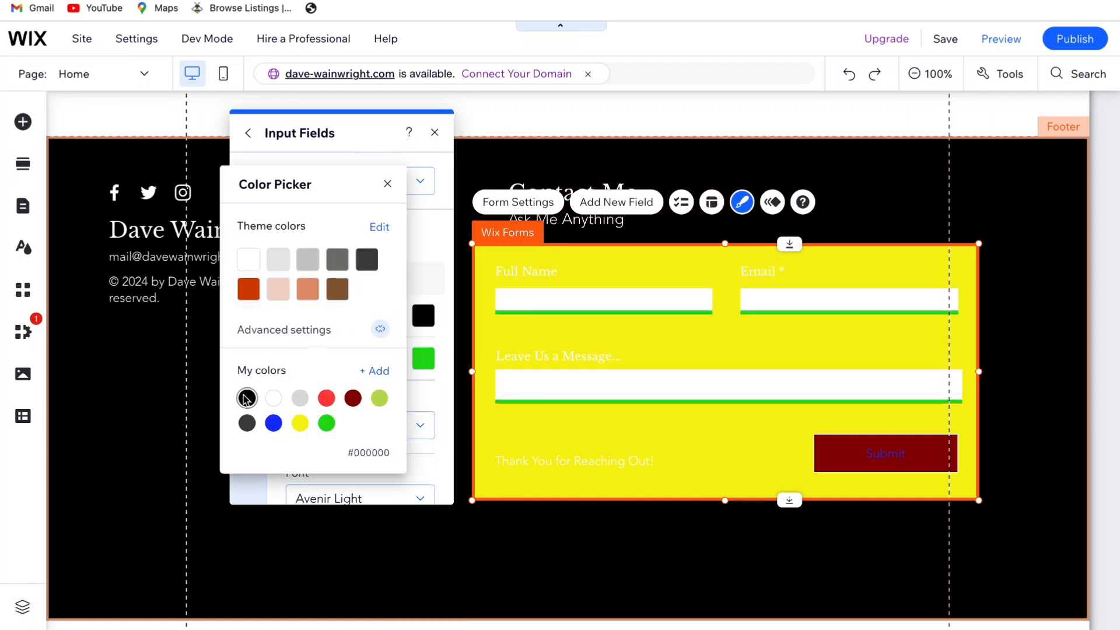
{"action": "left_click", "coordinate": [337, 259]}
{"action": "left_click", "coordinate": [391, 183]}
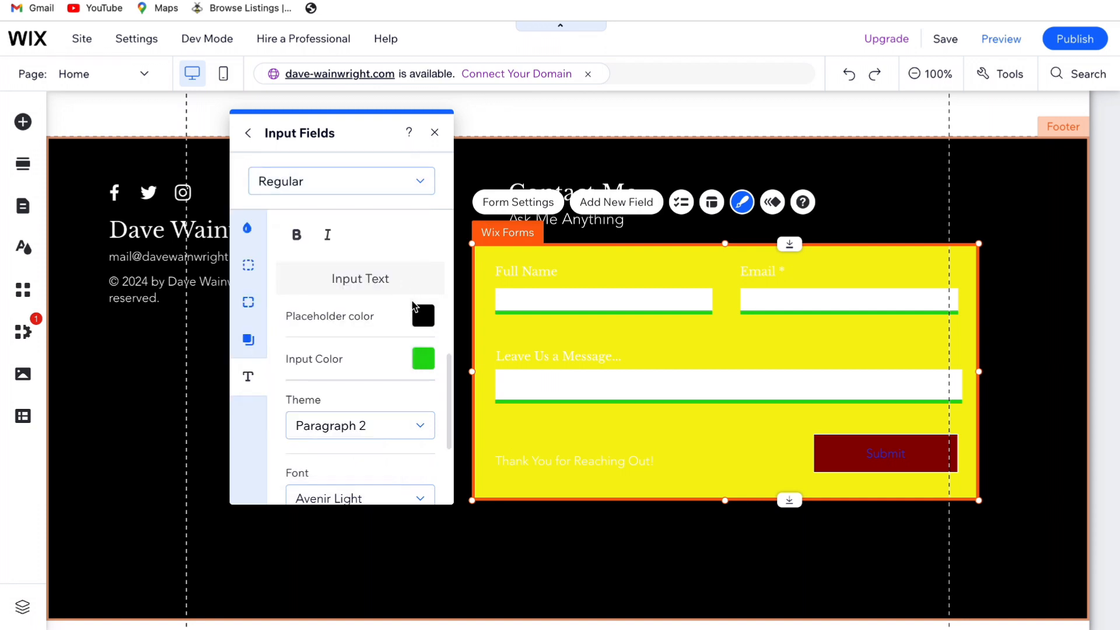
Set the Input Color of the text entered in the fields to black
{"action": "left_click", "coordinate": [424, 358]}
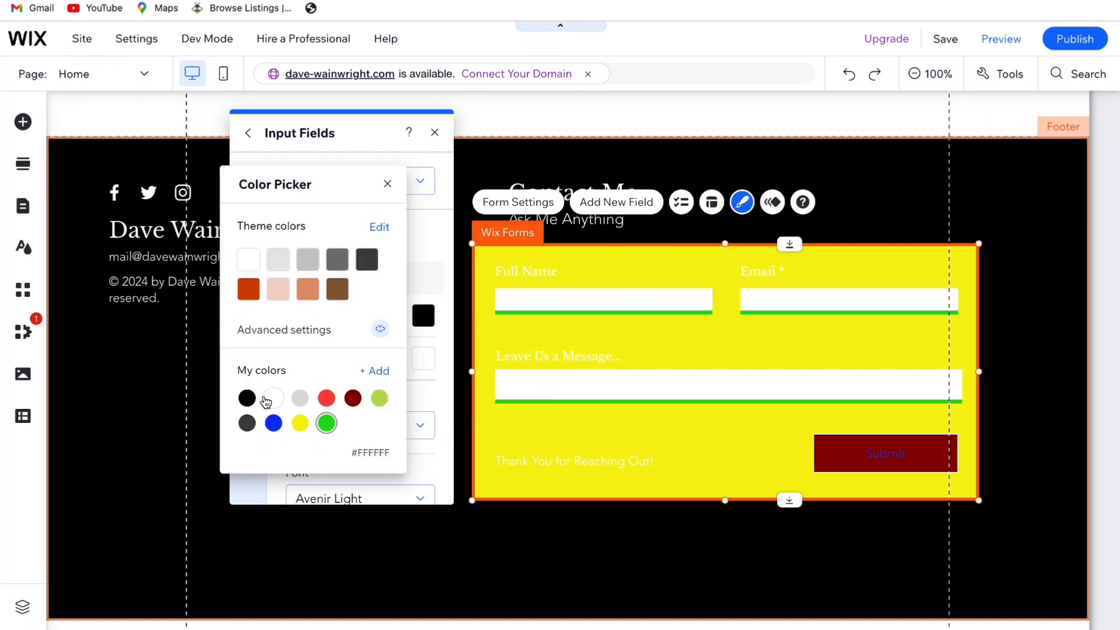
{"action": "left_click", "coordinate": [246, 398]}
{"action": "left_click", "coordinate": [387, 183]}
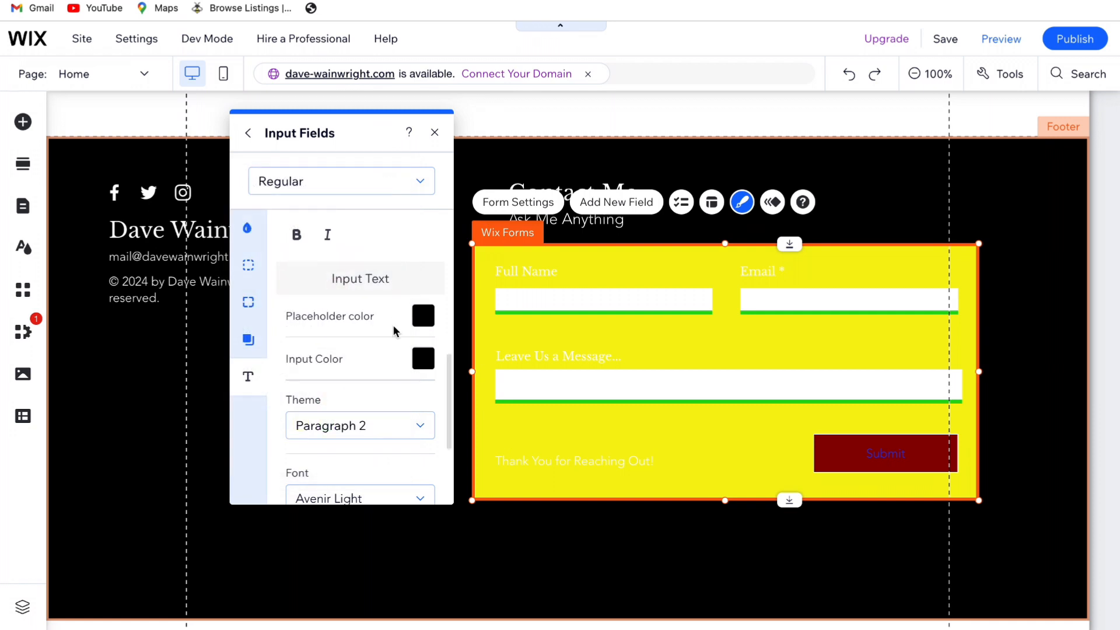
{"action": "scroll", "coordinate": [392, 326], "scroll_direction": "down", "scroll_amount": 3}
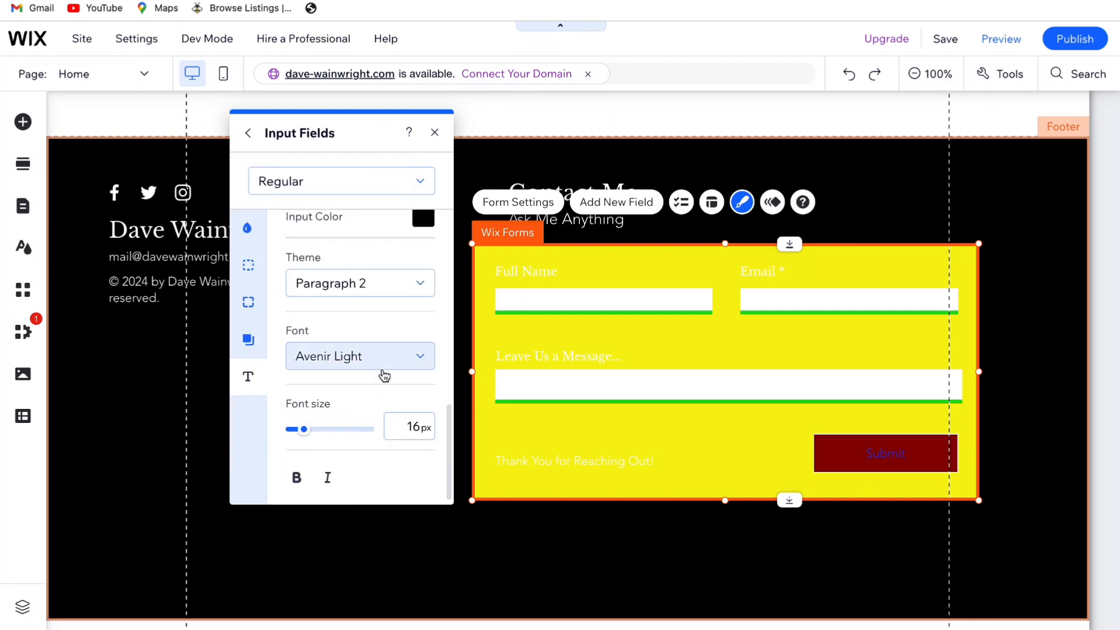
{"action": "scroll", "coordinate": [384, 376], "scroll_direction": "up", "scroll_amount": 1}
Increase the input fields' bottom border width in the Regular state to 9 px
{"action": "left_click", "coordinate": [249, 135]}
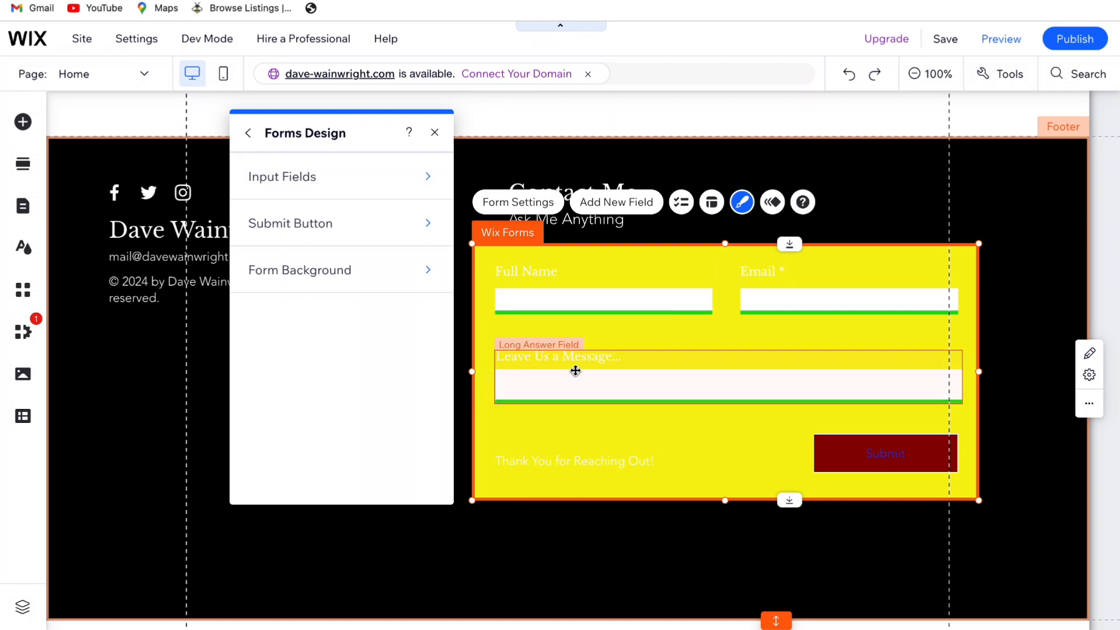
{"action": "left_click", "coordinate": [333, 185]}
{"action": "left_click", "coordinate": [350, 272]}
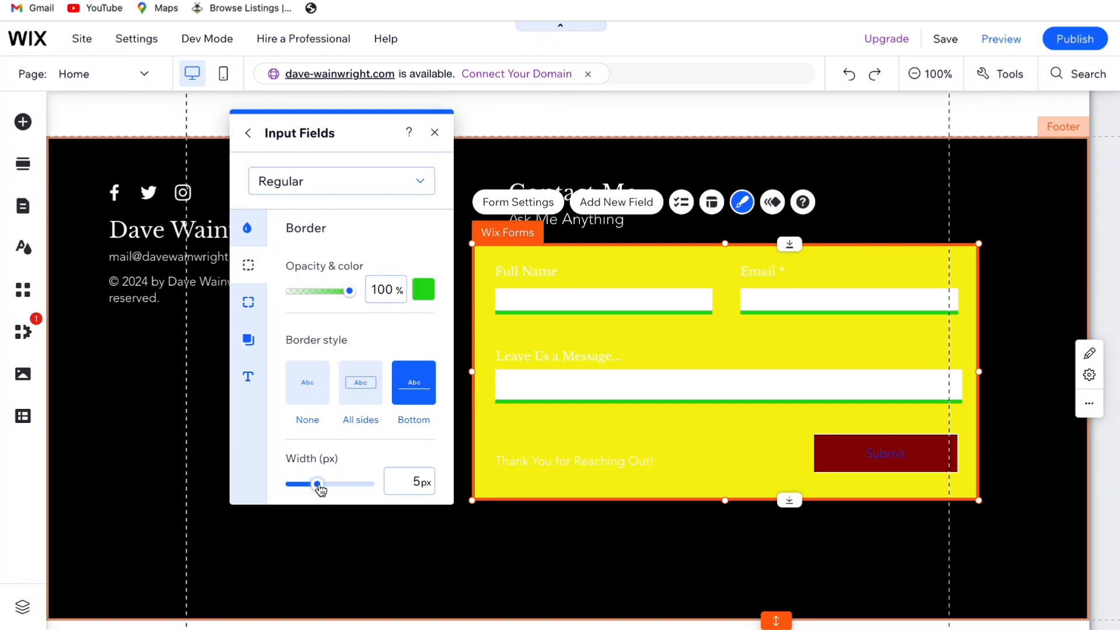
{"action": "mouse_move", "coordinate": [320, 488]}
{"action": "left_mouse_down"}
{"action": "mouse_move", "coordinate": [387, 492]}
{"action": "mouse_move", "coordinate": [279, 503]}
{"action": "mouse_move", "coordinate": [339, 496]}
{"action": "left_mouse_up"}
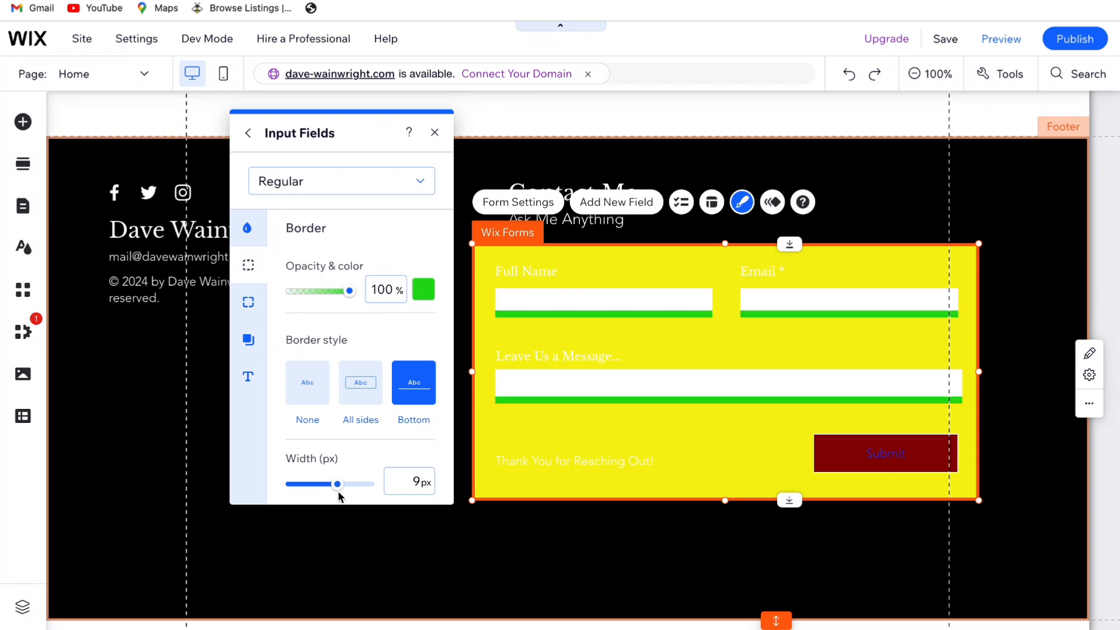
Set the input fields' border color in the Regular state to white
{"action": "left_click", "coordinate": [421, 296]}
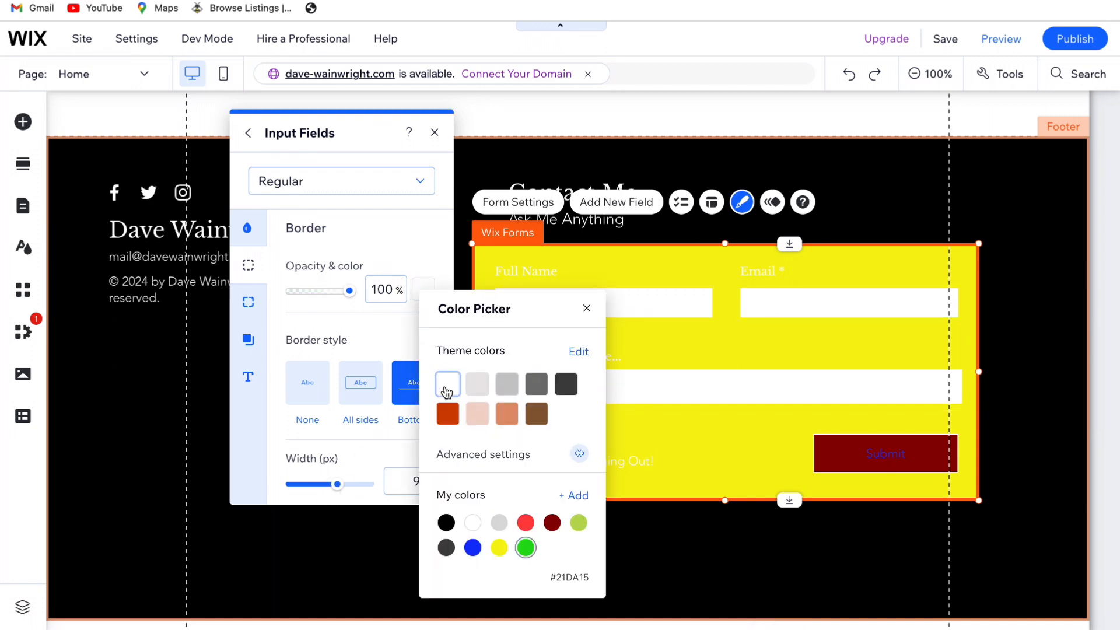
{"action": "left_click", "coordinate": [446, 390]}
{"action": "left_click", "coordinate": [587, 308]}
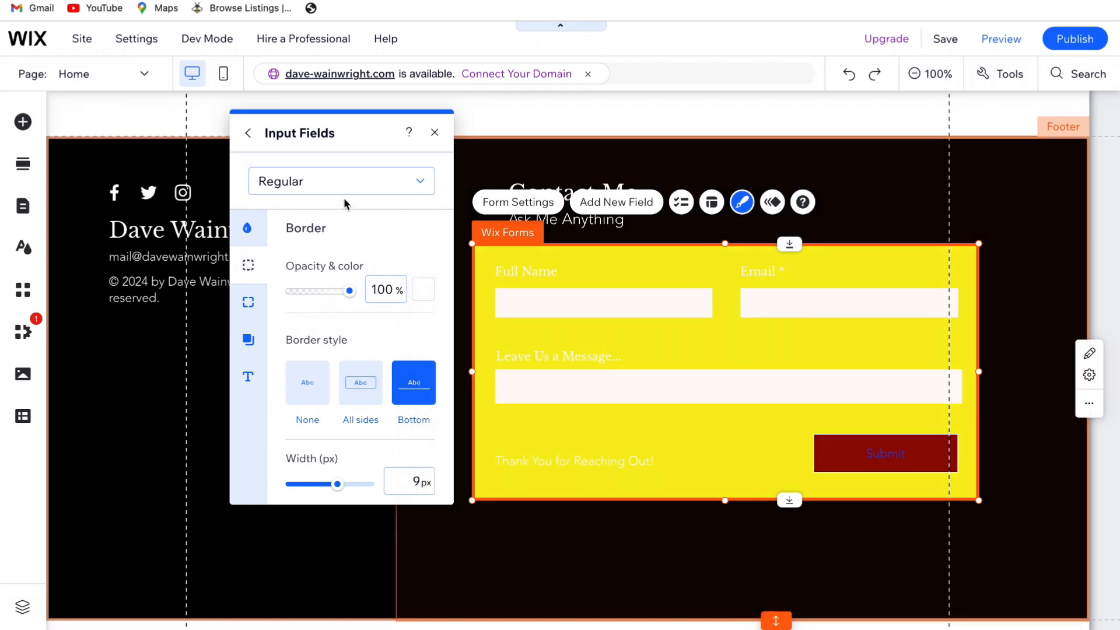
Set the input fields' border color in the Hover state to white (#FFFFFF)
{"action": "left_click", "coordinate": [341, 181]}
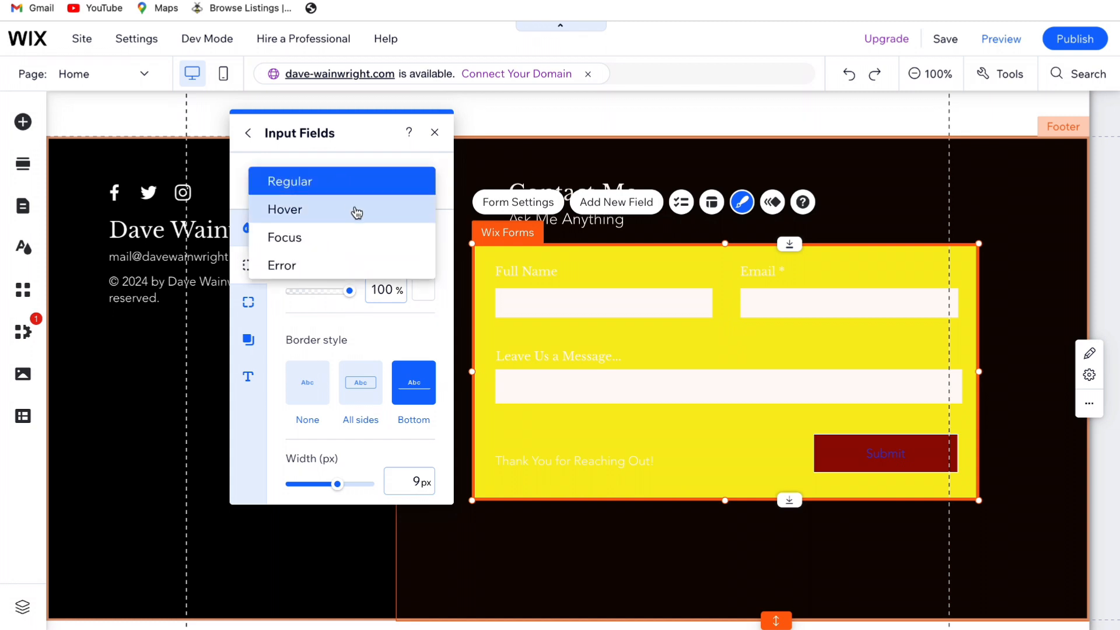
{"action": "left_click", "coordinate": [357, 212]}
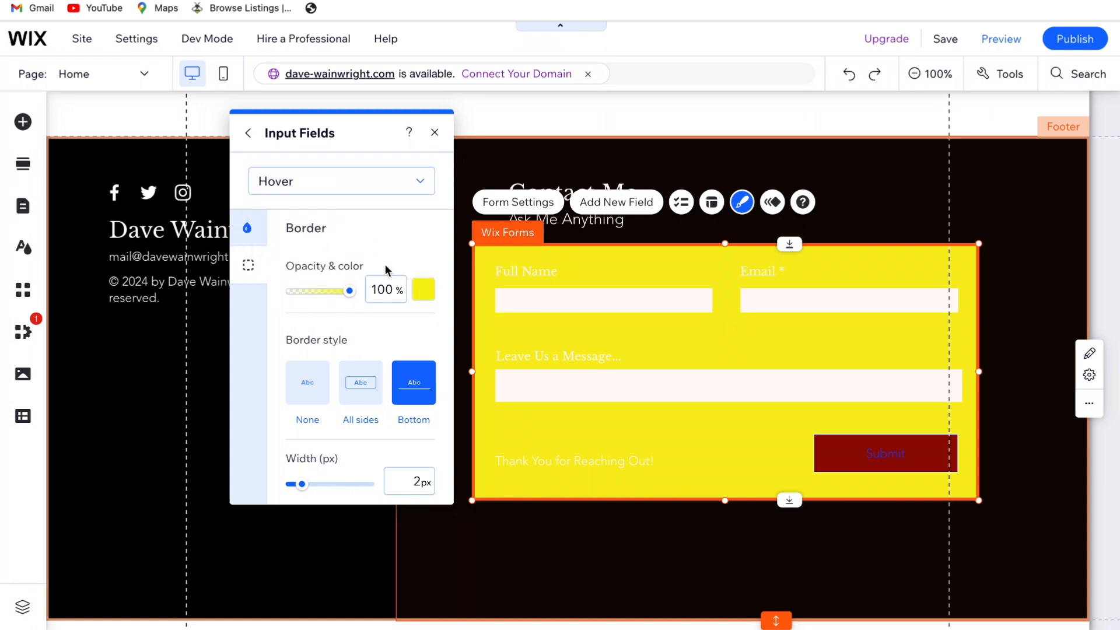
{"action": "left_click", "coordinate": [423, 289]}
{"action": "left_click", "coordinate": [457, 395]}
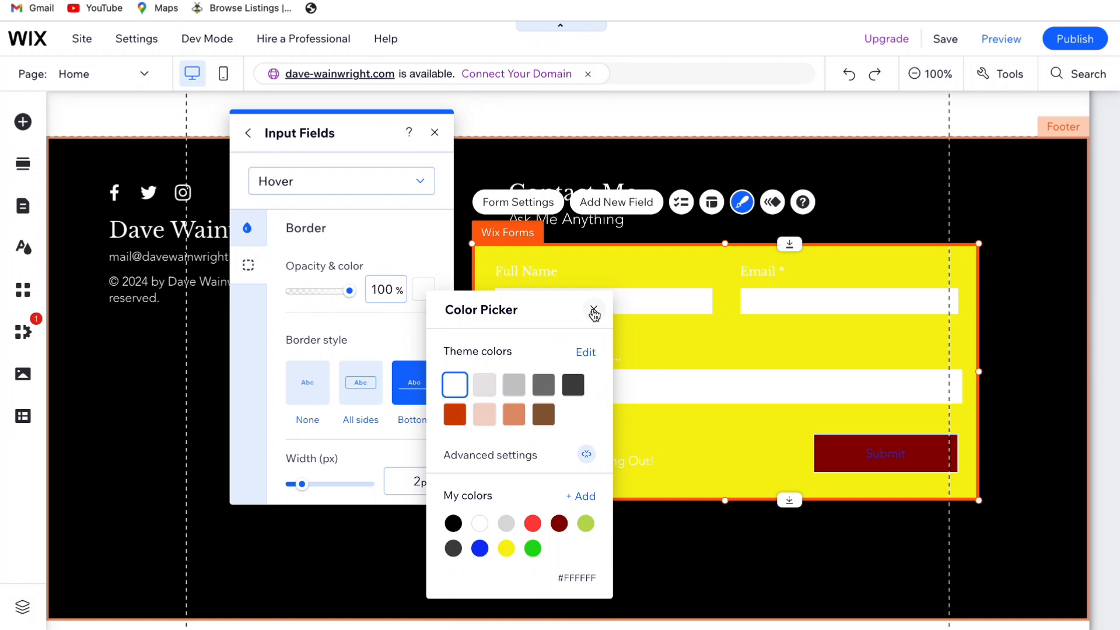
{"action": "left_click", "coordinate": [593, 310]}
Check the border color in the Focus state and set the Error state's border color to white
{"action": "left_click", "coordinate": [342, 185]}
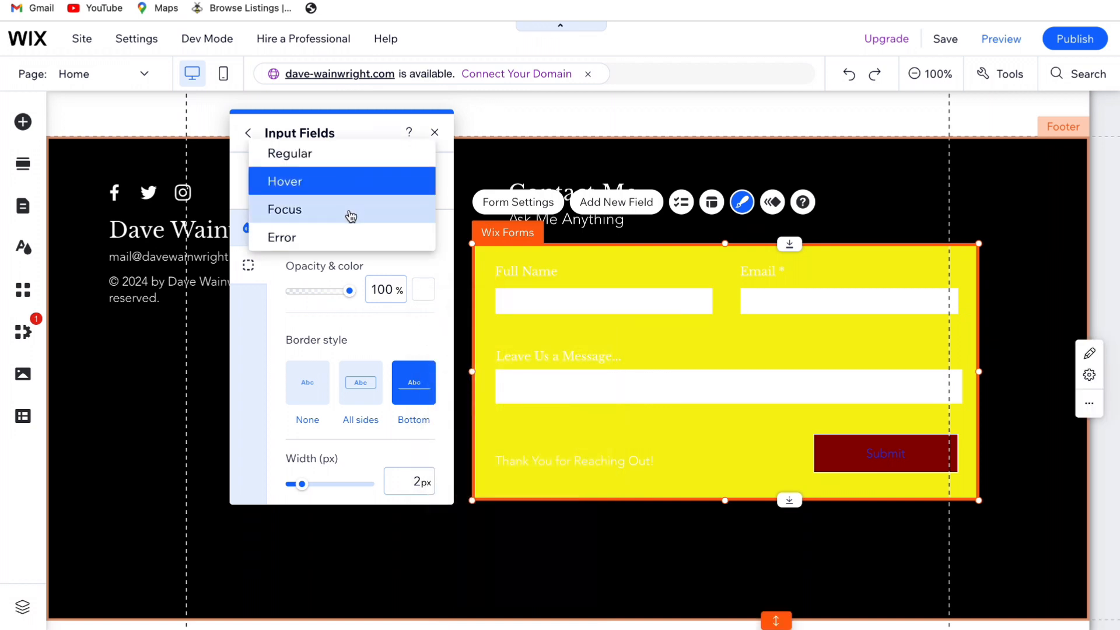
{"action": "left_click", "coordinate": [350, 214]}
{"action": "left_click", "coordinate": [368, 185]}
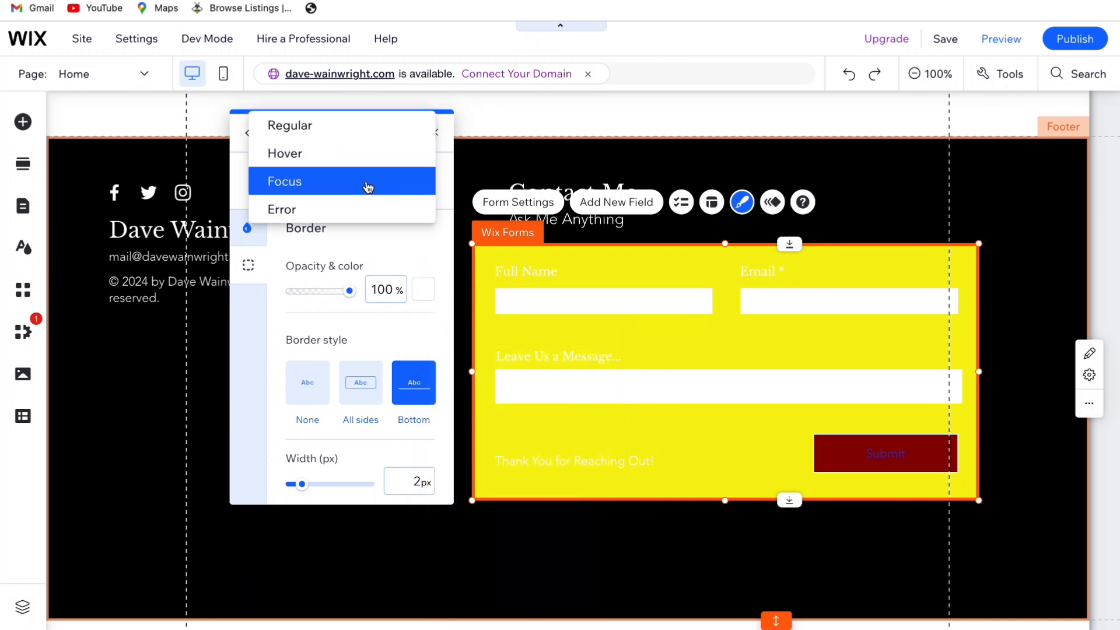
{"action": "left_click", "coordinate": [350, 208]}
{"action": "left_click", "coordinate": [423, 290]}
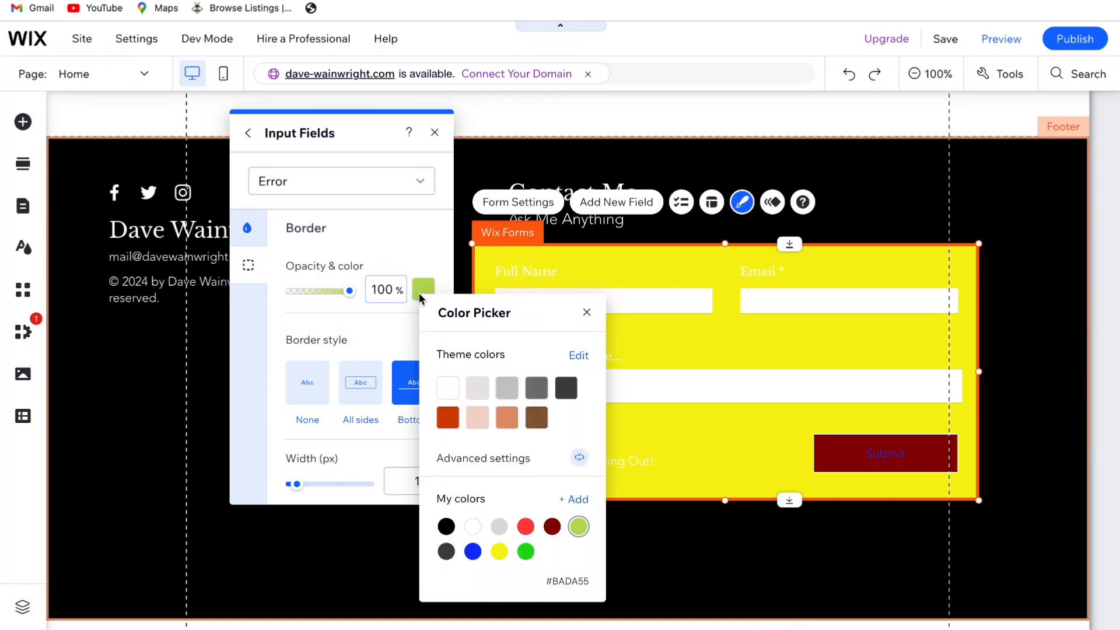
{"action": "left_click", "coordinate": [447, 387]}
{"action": "left_click", "coordinate": [587, 313]}
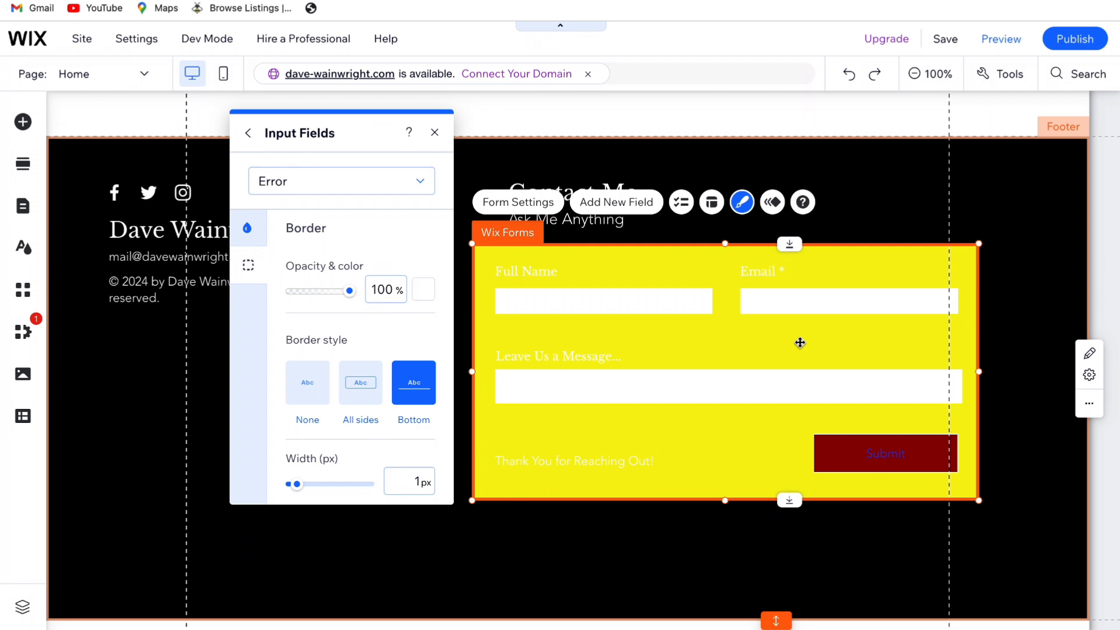
Set the linked corner radius of the input fields in the Regular state to 40 px
{"action": "scroll", "coordinate": [520, 350], "scroll_direction": "down", "scroll_amount": 1}
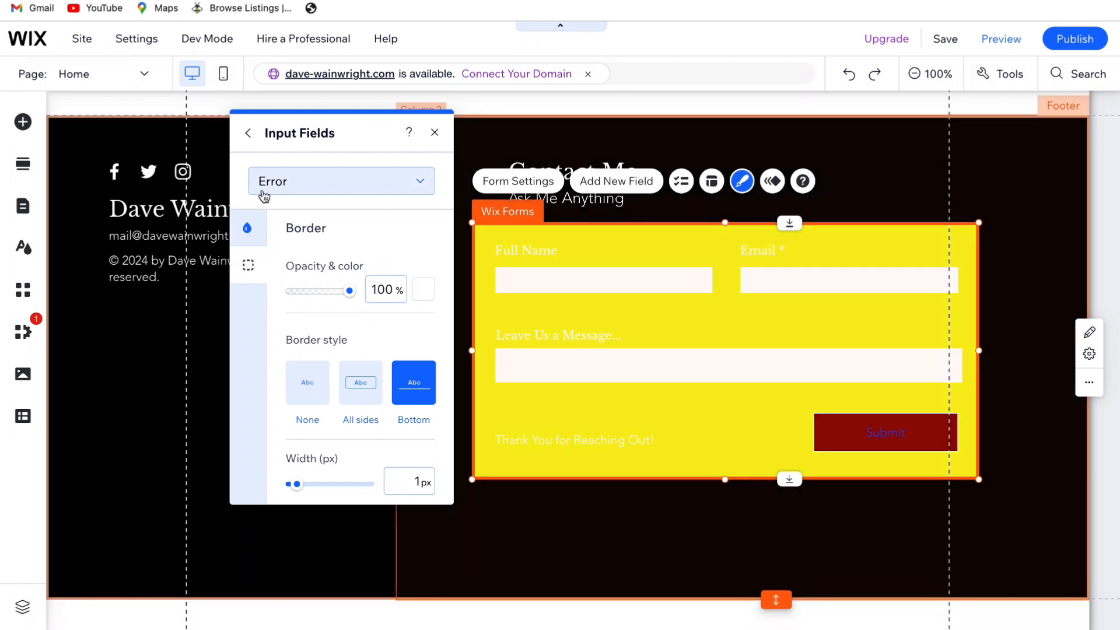
{"action": "left_click", "coordinate": [247, 133]}
{"action": "left_click", "coordinate": [279, 182]}
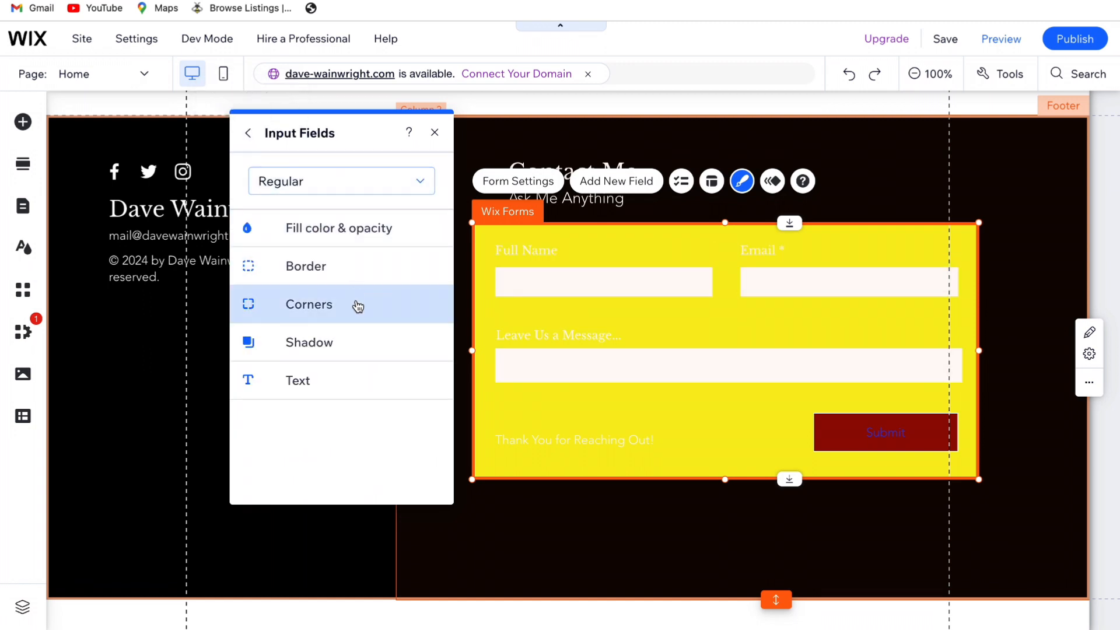
{"action": "left_click", "coordinate": [357, 305]}
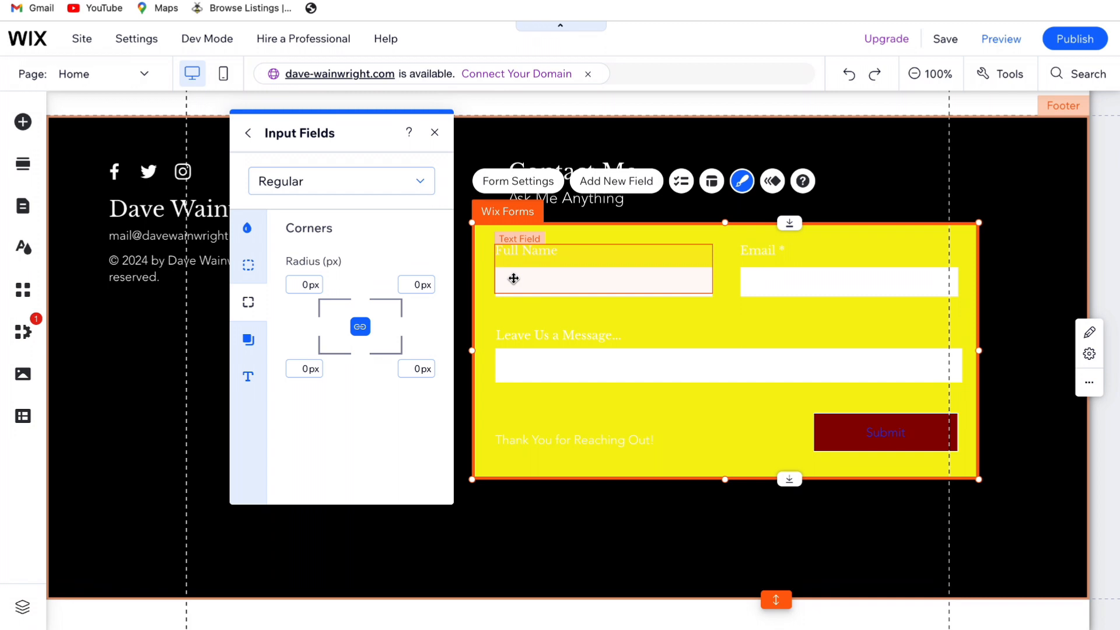
{"action": "left_click", "coordinate": [305, 286]}
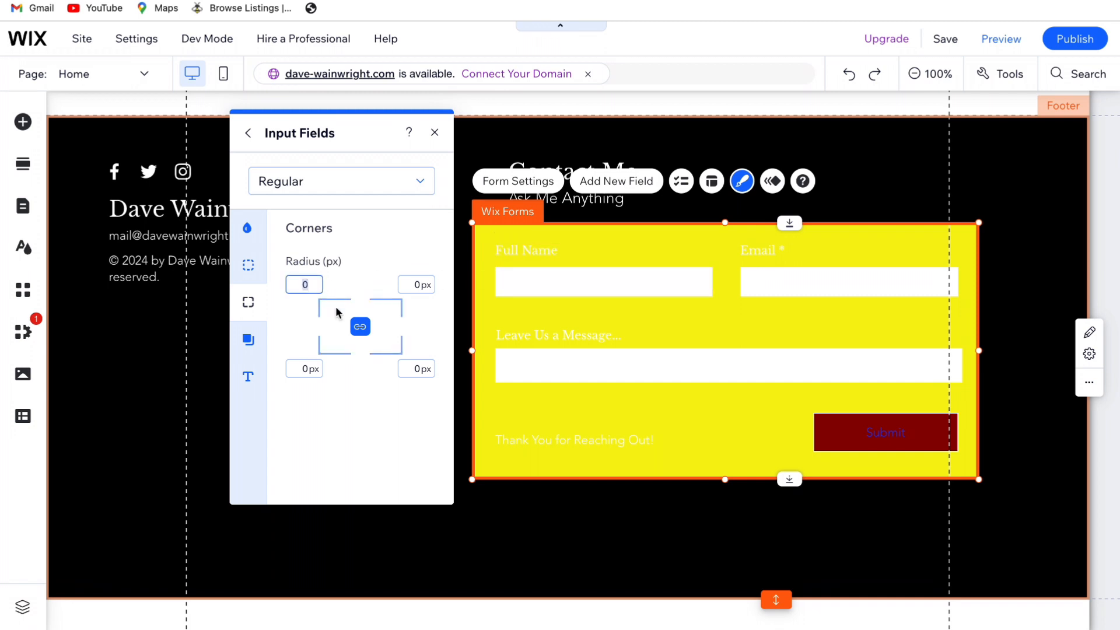
{"action": "type", "text": "40"}
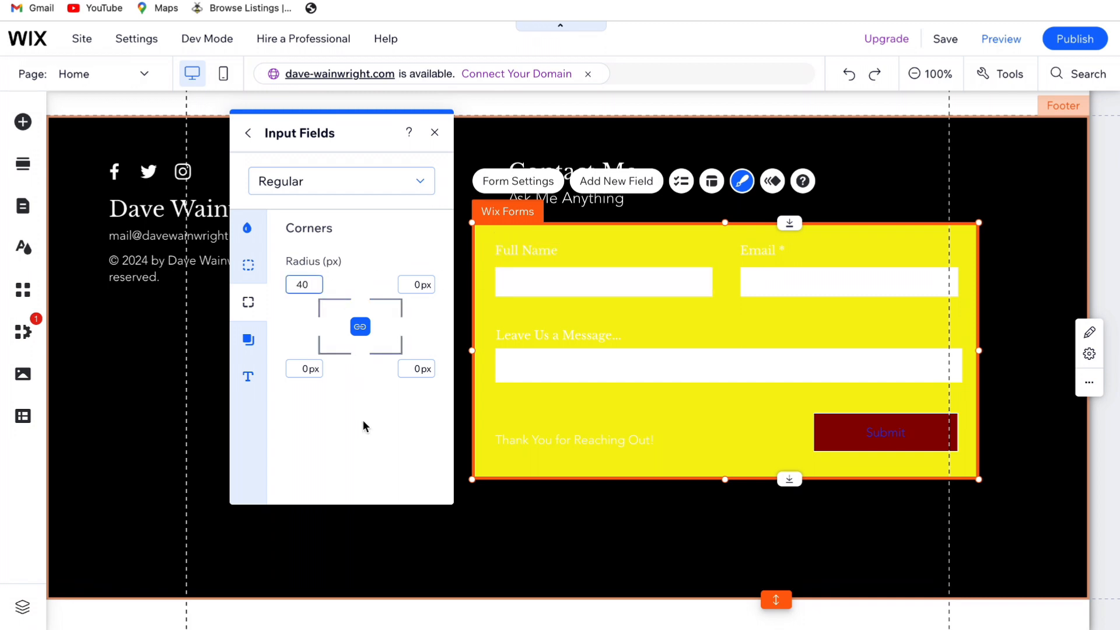
{"action": "left_click", "coordinate": [364, 425]}
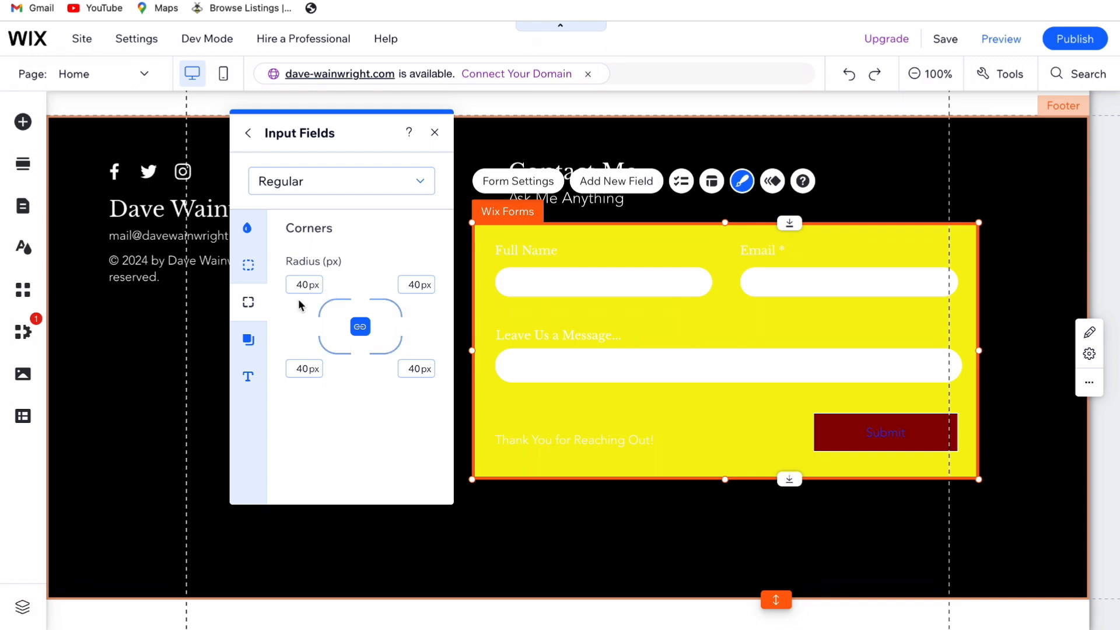
Reset all corner radii of the input fields to 0 px
{"action": "left_click", "coordinate": [301, 284]}
{"action": "type", "text": "0"}
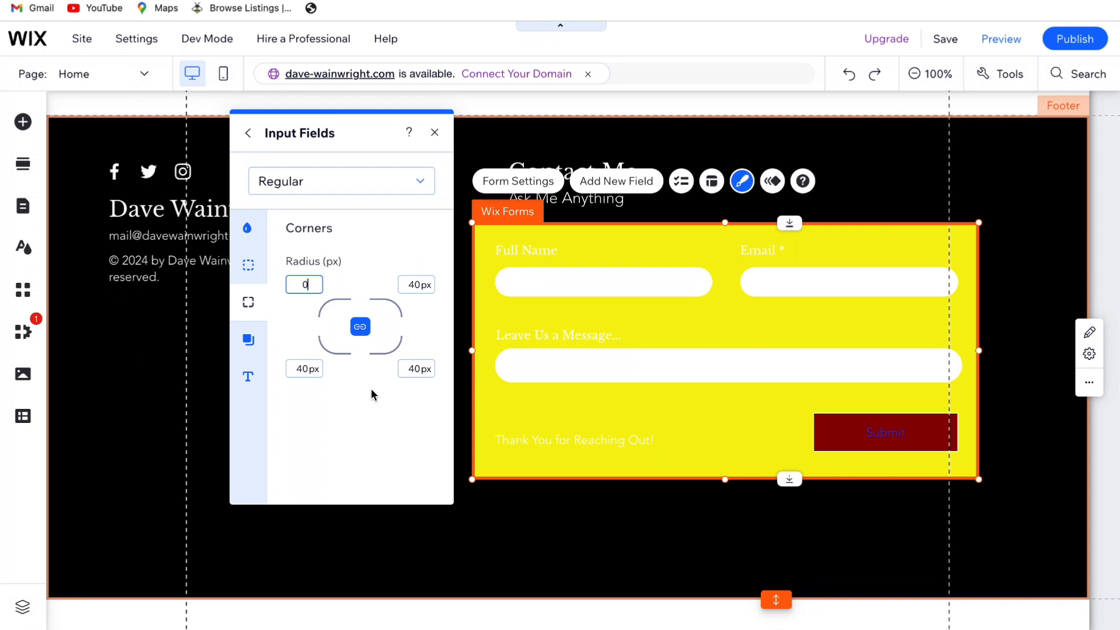
{"action": "left_click", "coordinate": [362, 400]}
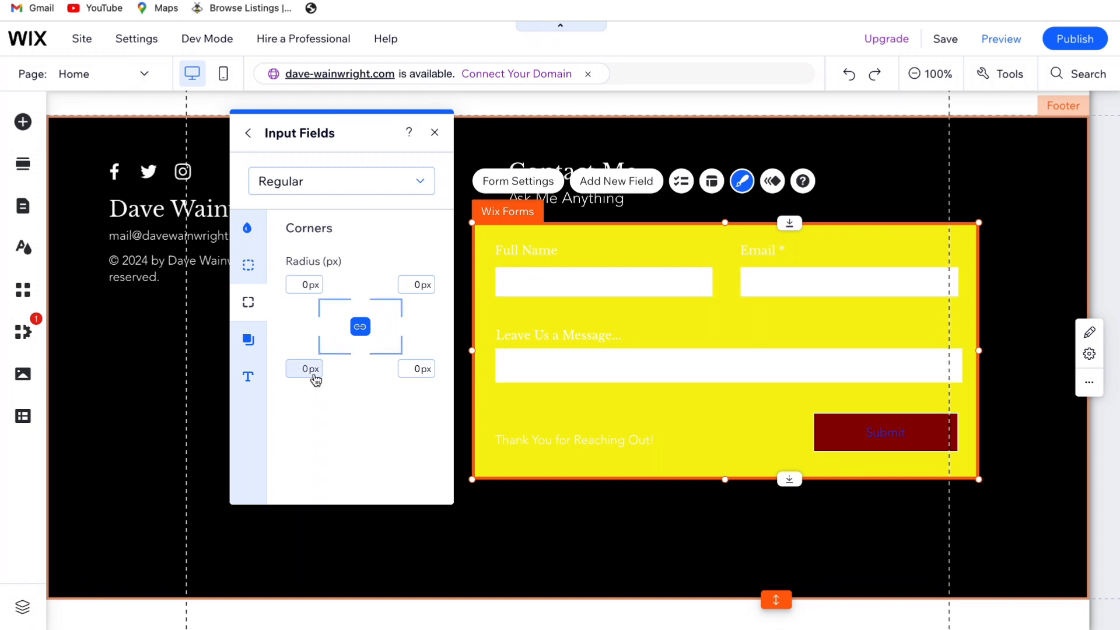
Apply a shadow to the form's input fields in the Regular state
{"action": "left_click", "coordinate": [278, 180]}
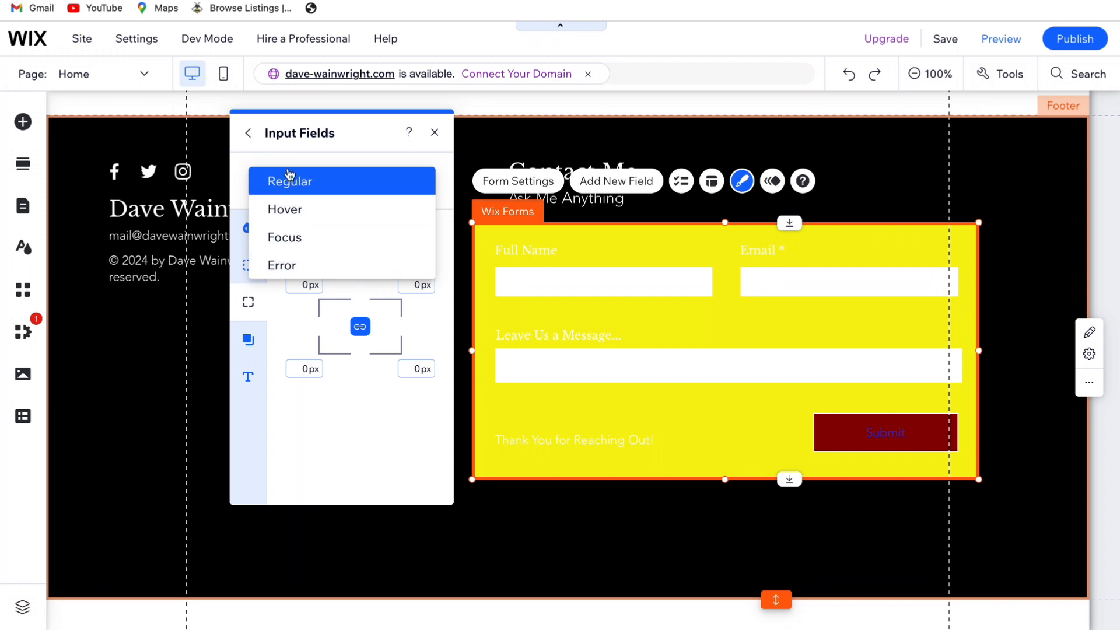
{"action": "left_click", "coordinate": [249, 136]}
{"action": "left_click", "coordinate": [250, 135]}
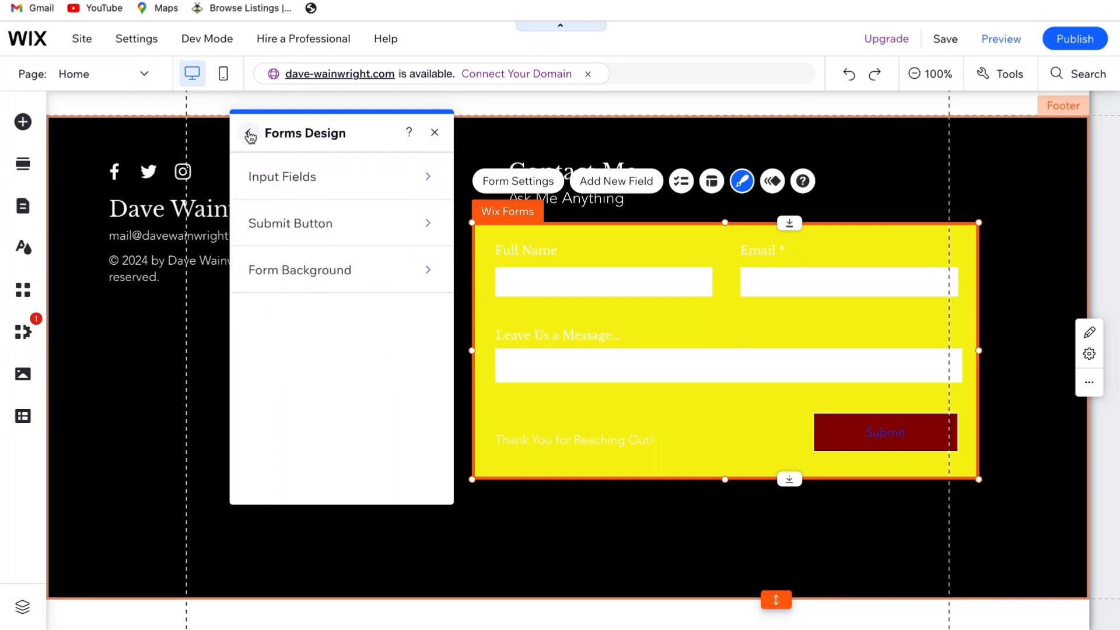
{"action": "left_click", "coordinate": [278, 177]}
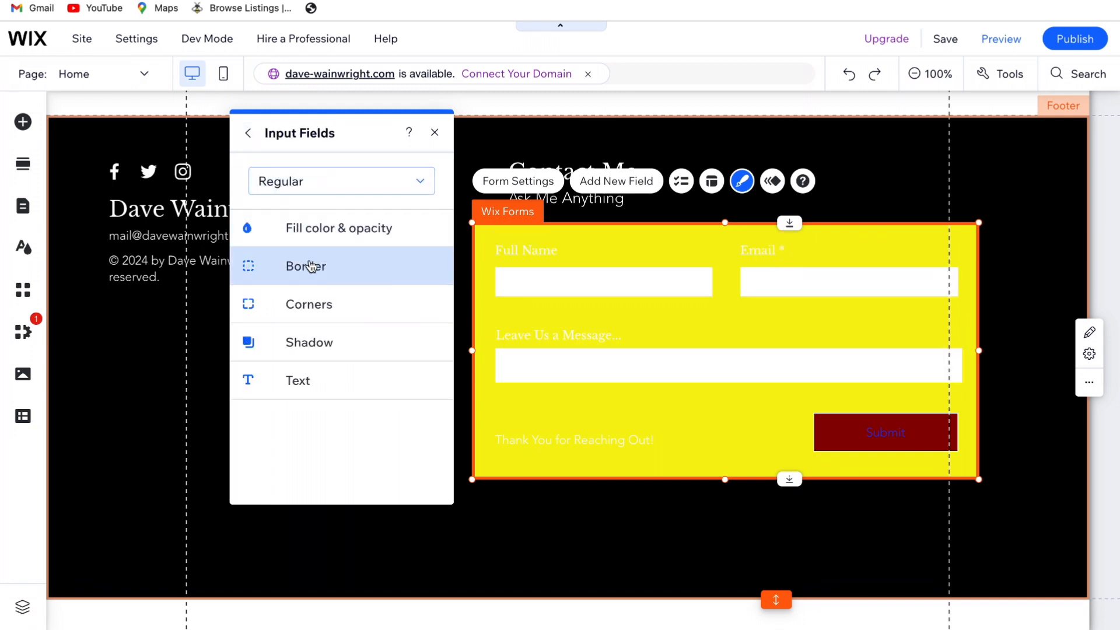
{"action": "left_click", "coordinate": [336, 350]}
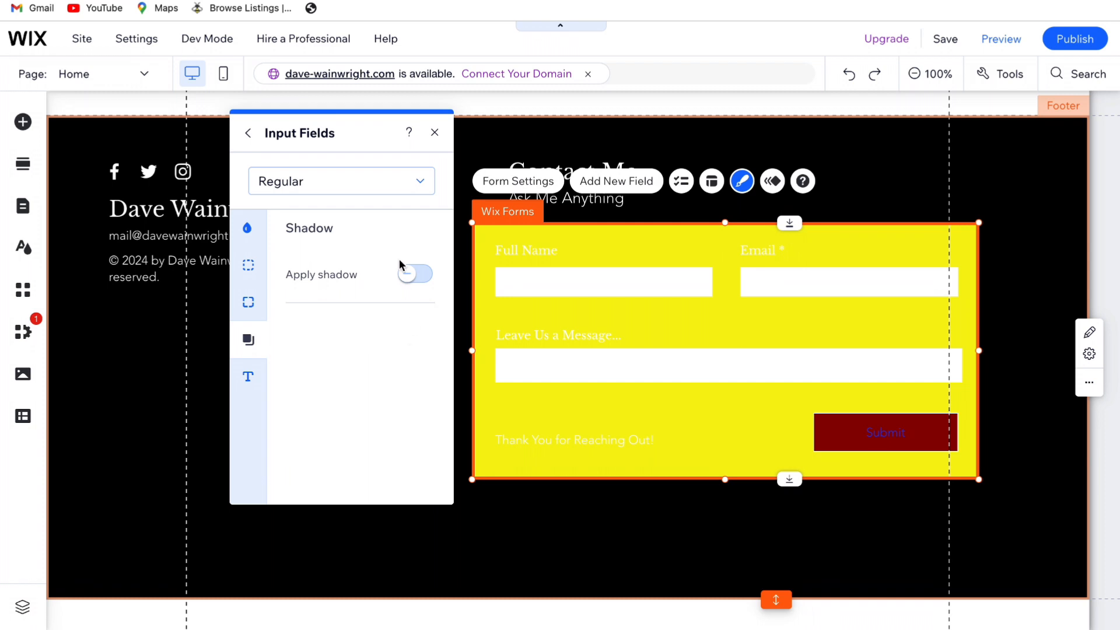
{"action": "left_click", "coordinate": [407, 274]}
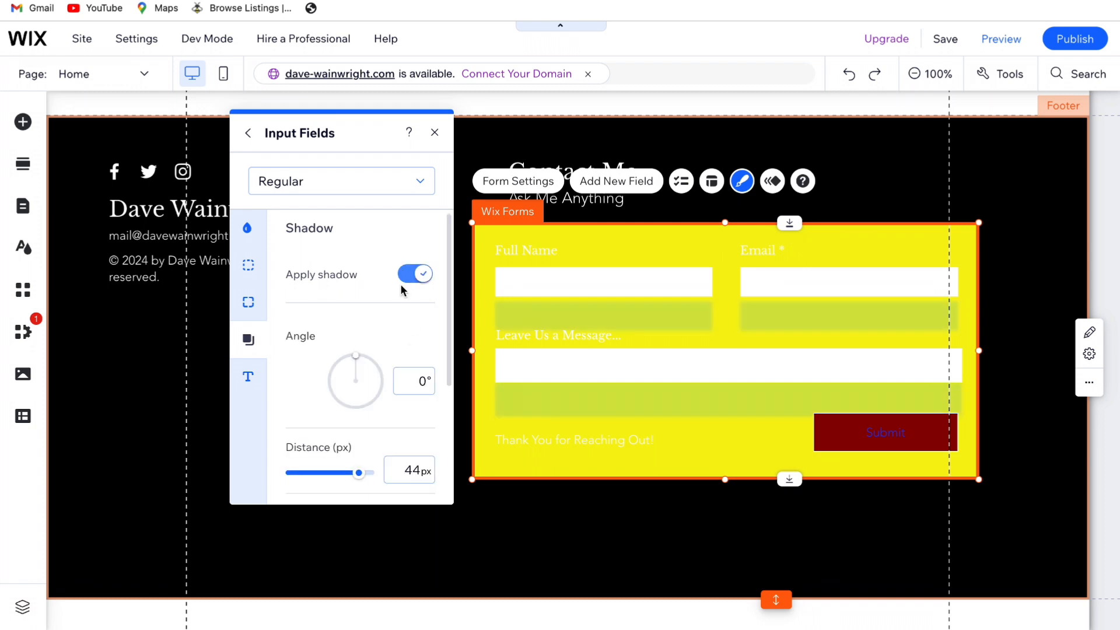
Set the input fields' shadow opacity to 95% and its color to the theme's orange-red (#D14200)
{"action": "scroll", "coordinate": [402, 290], "scroll_direction": "down", "scroll_amount": 1}
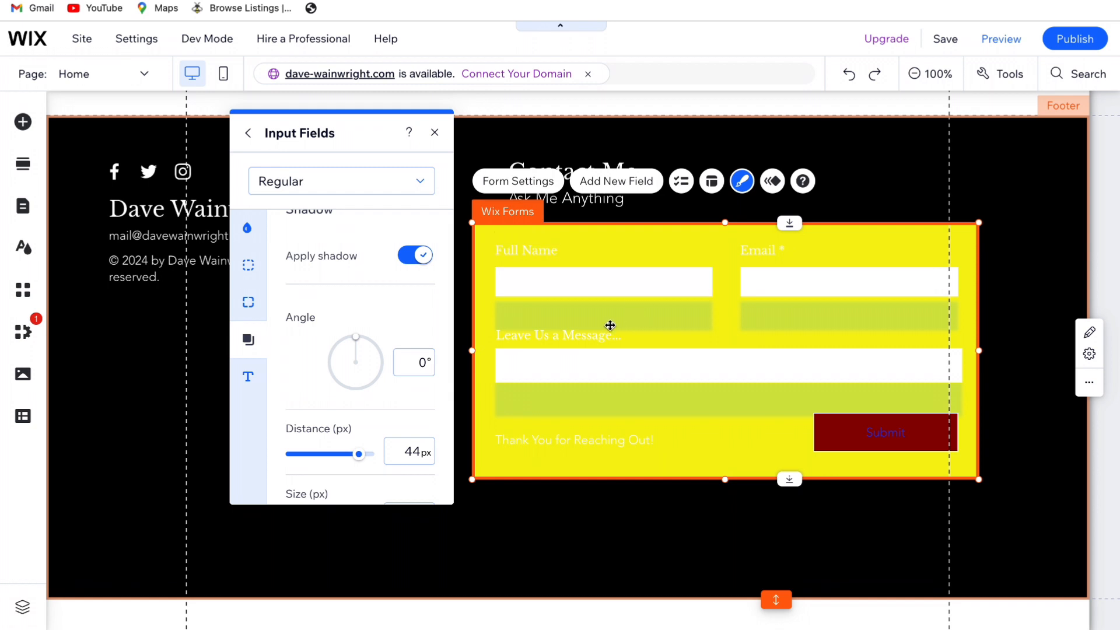
{"action": "scroll", "coordinate": [378, 358], "scroll_direction": "down", "scroll_amount": 3}
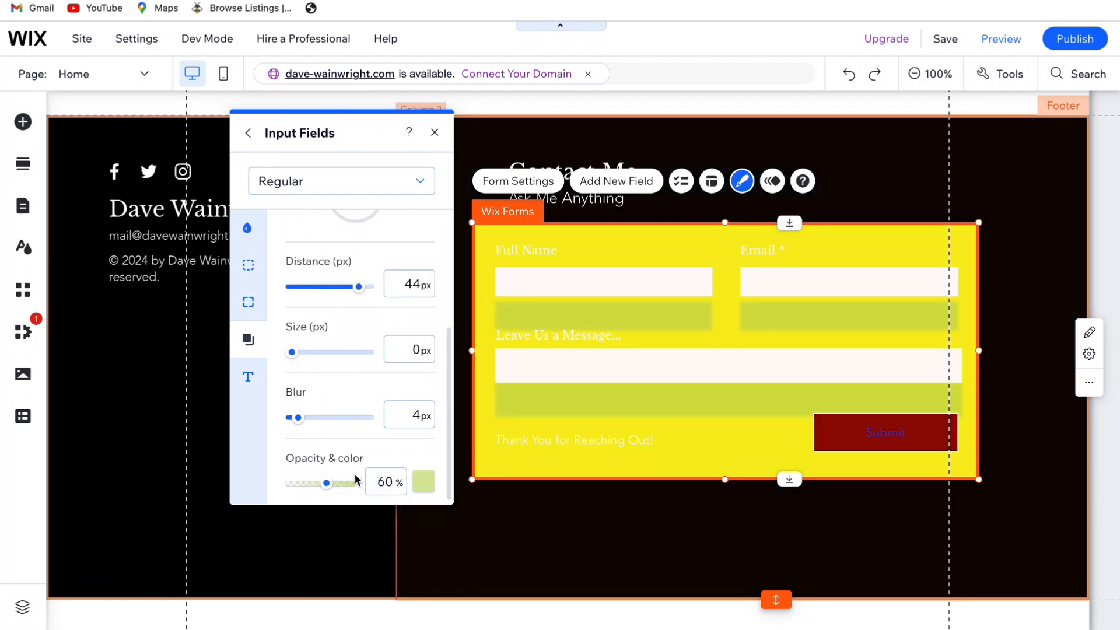
{"action": "left_click_drag", "start_coordinate": [327, 482], "coordinate": [352, 483]}
{"action": "left_click", "coordinate": [416, 485]}
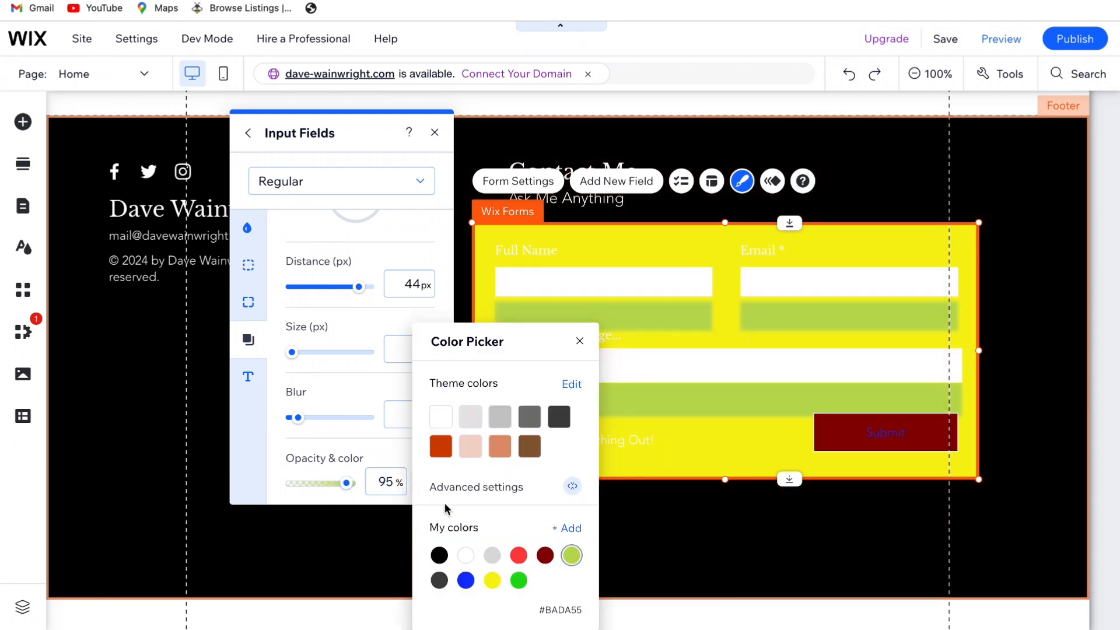
{"action": "left_click", "coordinate": [440, 446]}
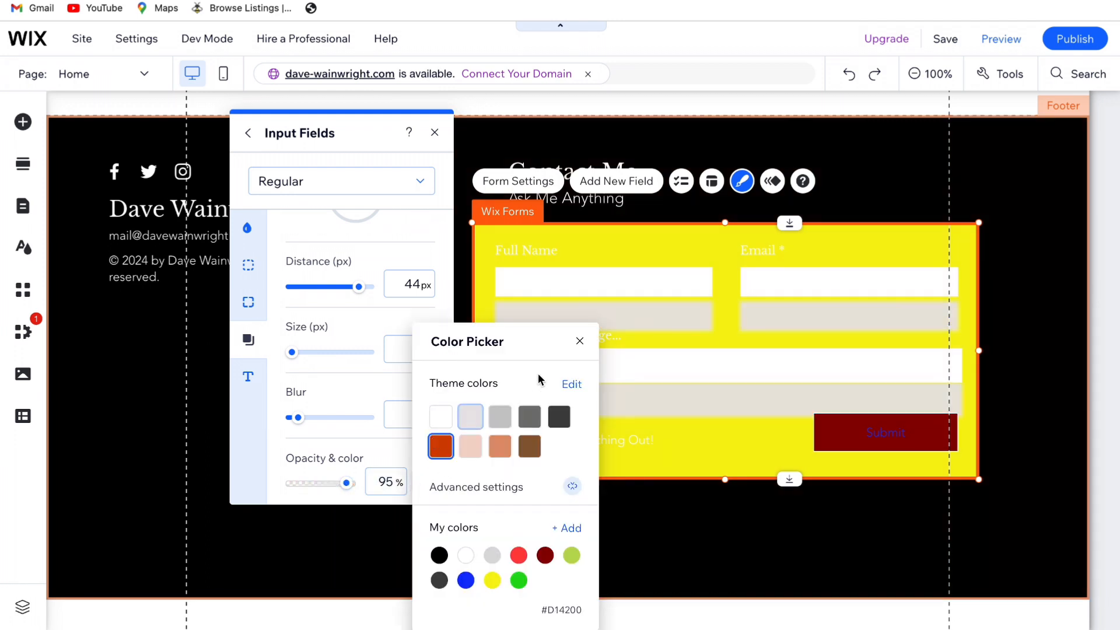
{"action": "left_click", "coordinate": [579, 341]}
Rotate the input fields' shadow angle to 328°
{"action": "scroll", "coordinate": [385, 343], "scroll_direction": "up", "scroll_amount": 2}
{"action": "scroll", "coordinate": [385, 343], "scroll_direction": "up", "scroll_amount": 2}
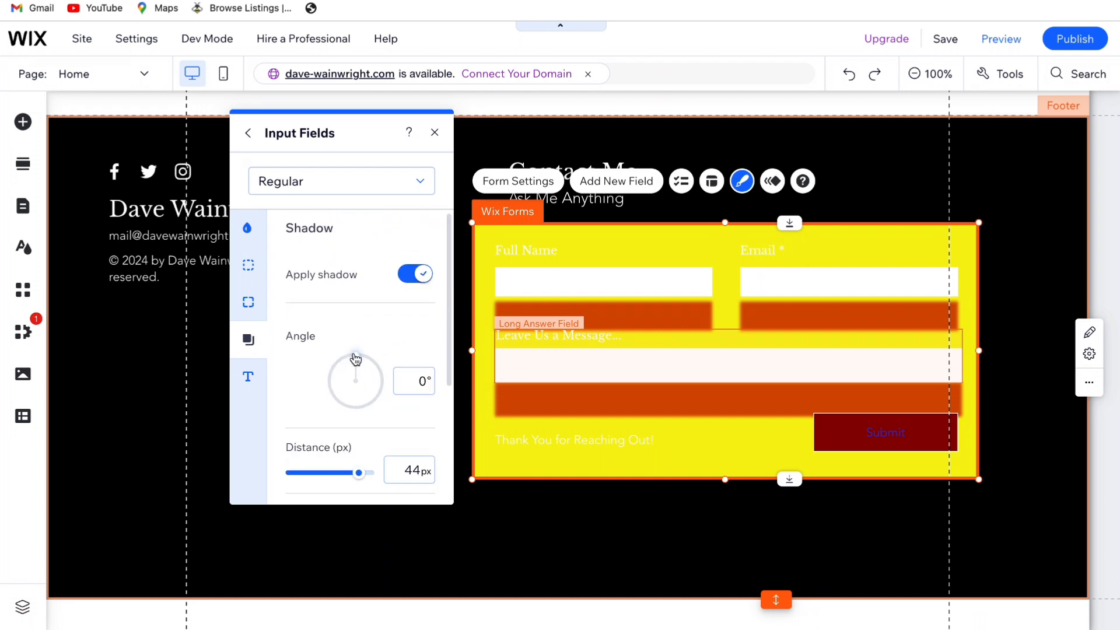
{"action": "mouse_move", "coordinate": [357, 361]}
{"action": "left_mouse_down"}
{"action": "mouse_move", "coordinate": [383, 369]}
{"action": "mouse_move", "coordinate": [377, 408]}
{"action": "mouse_move", "coordinate": [333, 421]}
{"action": "mouse_move", "coordinate": [373, 418]}
{"action": "mouse_move", "coordinate": [324, 351]}
{"action": "mouse_move", "coordinate": [349, 354]}
{"action": "left_mouse_up"}
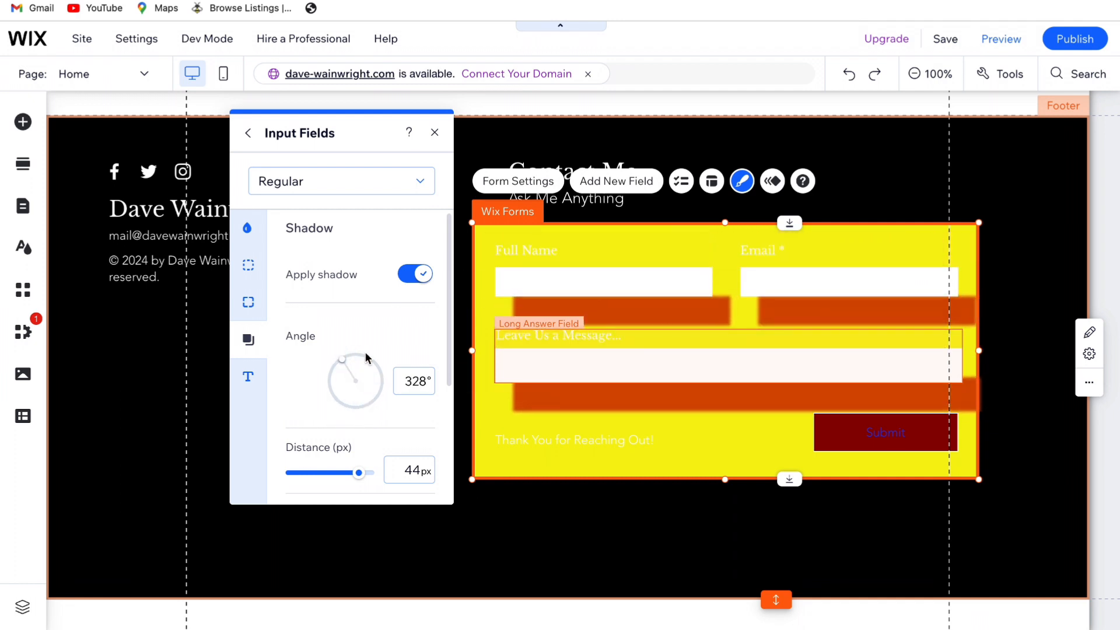
Turn off the input fields' shadow and return to the list of their design options
{"action": "left_click", "coordinate": [417, 273]}
{"action": "left_click", "coordinate": [247, 133]}
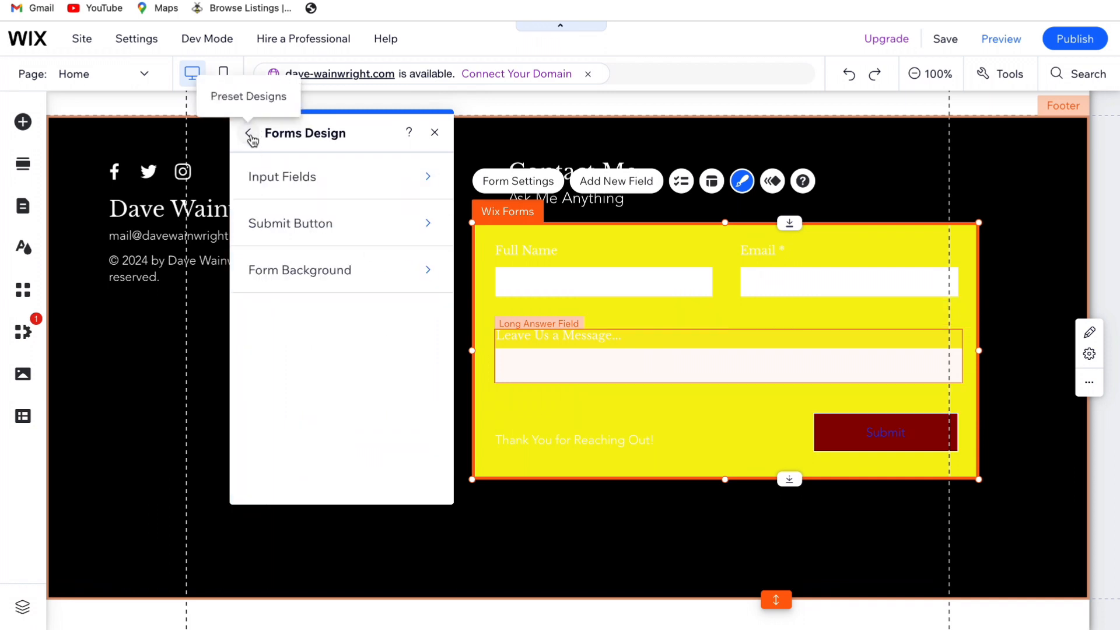
{"action": "left_click", "coordinate": [285, 177]}
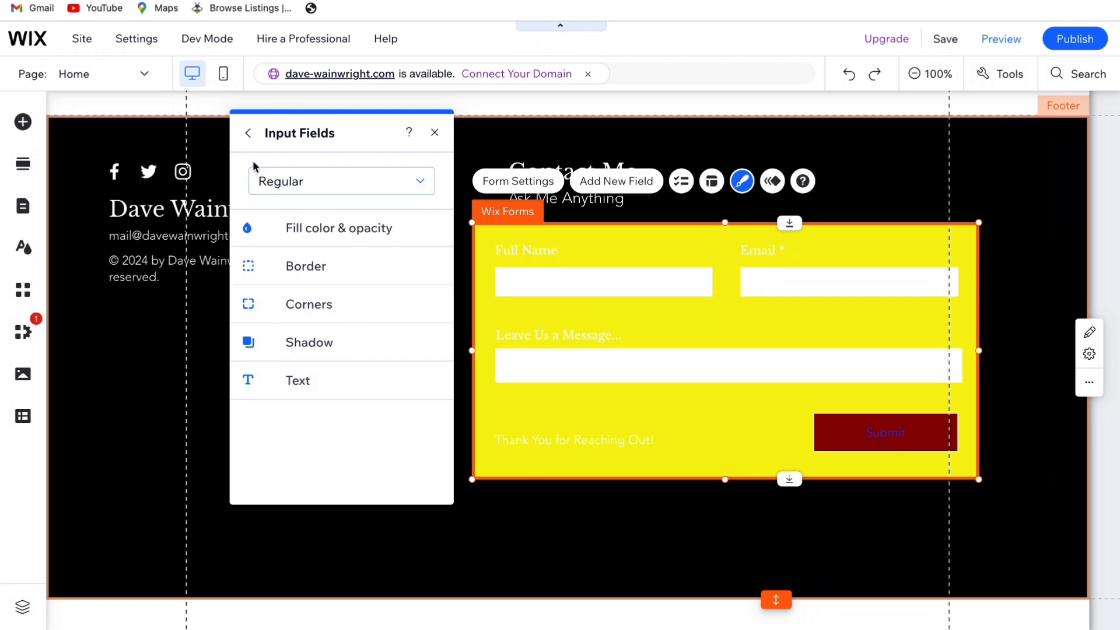
Set the Submit button's background fill in the Regular state to white (#FFFFFF)
{"action": "left_click", "coordinate": [247, 133]}
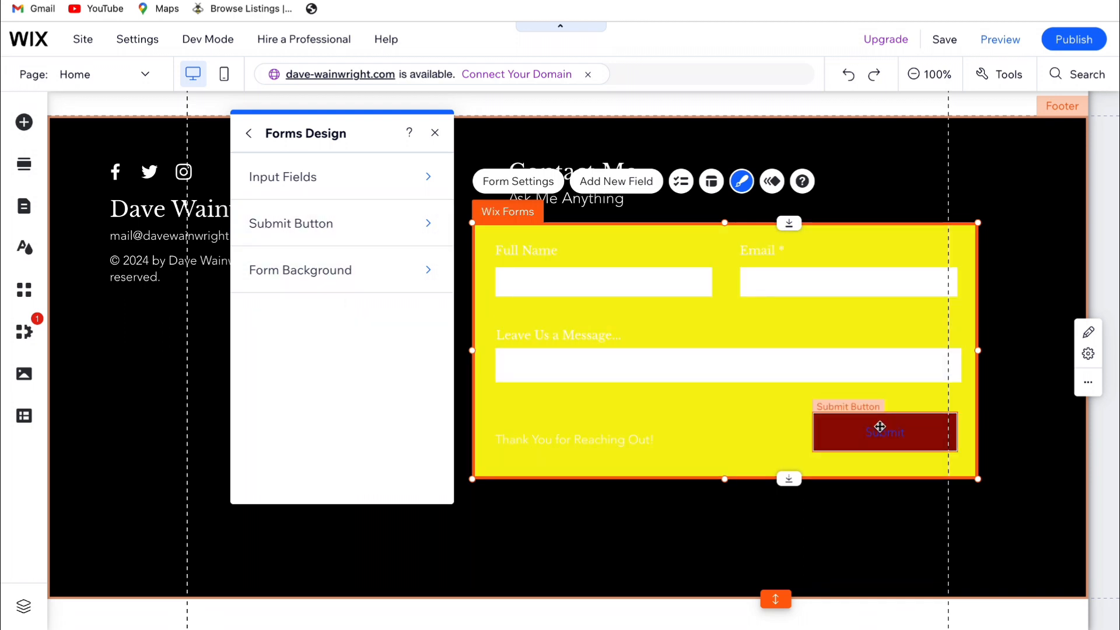
{"action": "left_click", "coordinate": [354, 236]}
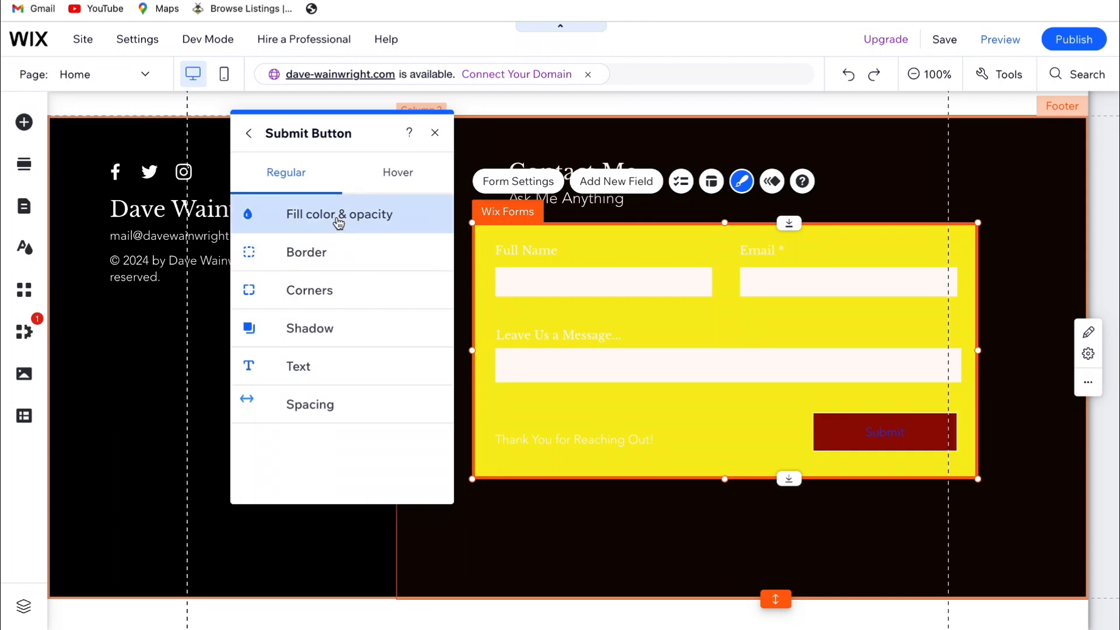
{"action": "left_click", "coordinate": [339, 220]}
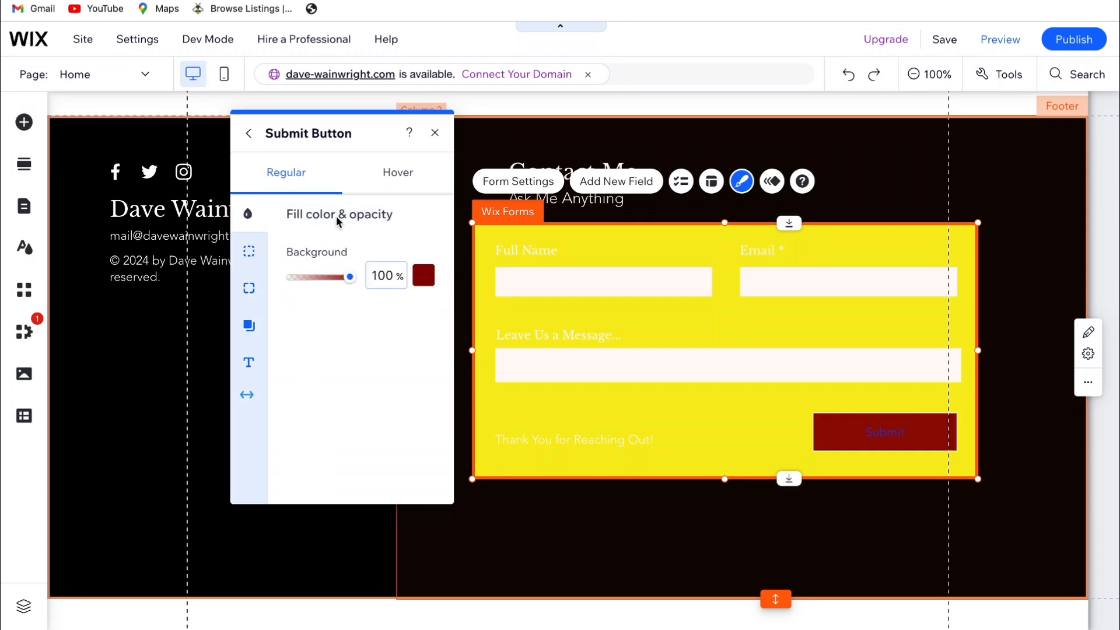
{"action": "left_click", "coordinate": [419, 279]}
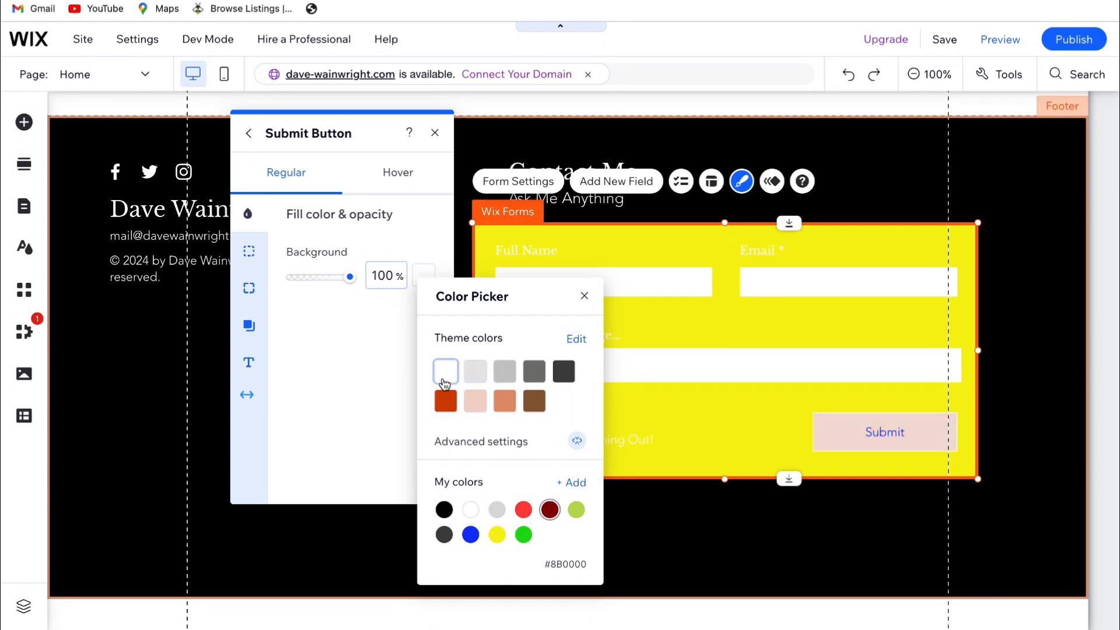
{"action": "left_click", "coordinate": [443, 379]}
{"action": "left_click", "coordinate": [584, 296]}
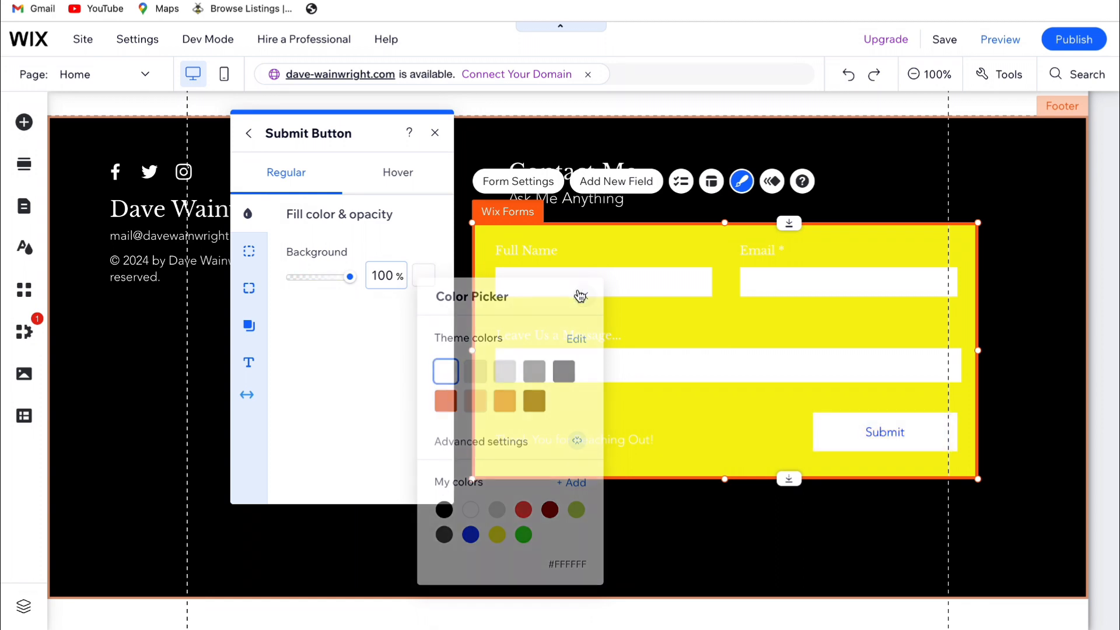
Set the Submit button's background fill in the Hover state to light gray (#DBDBDB)
{"action": "left_click", "coordinate": [396, 175]}
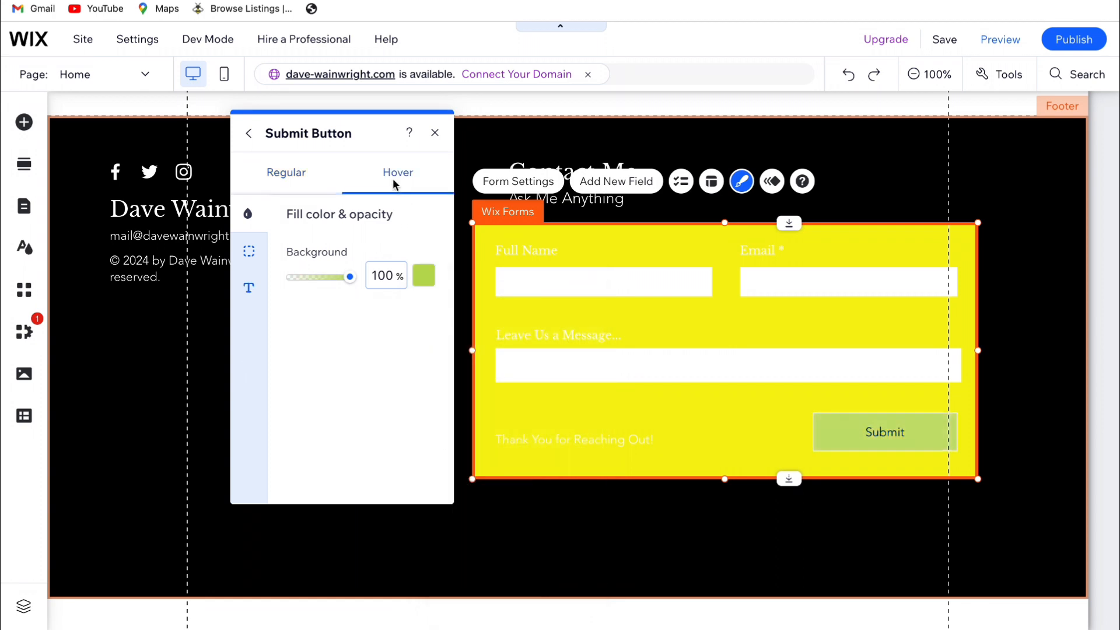
{"action": "left_click", "coordinate": [423, 276]}
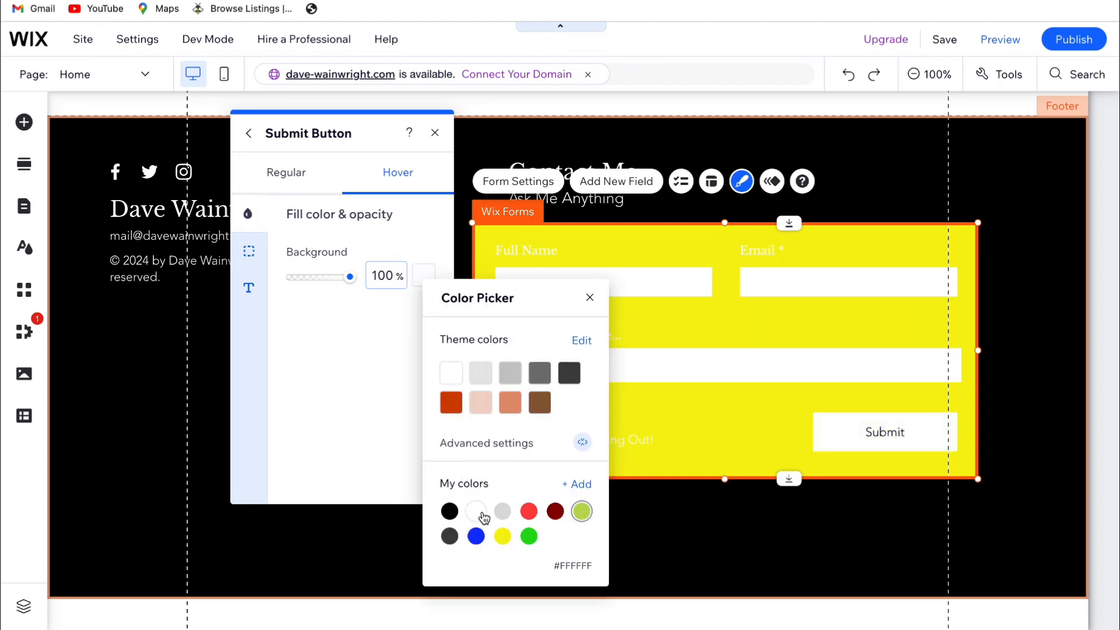
{"action": "left_click", "coordinate": [503, 515]}
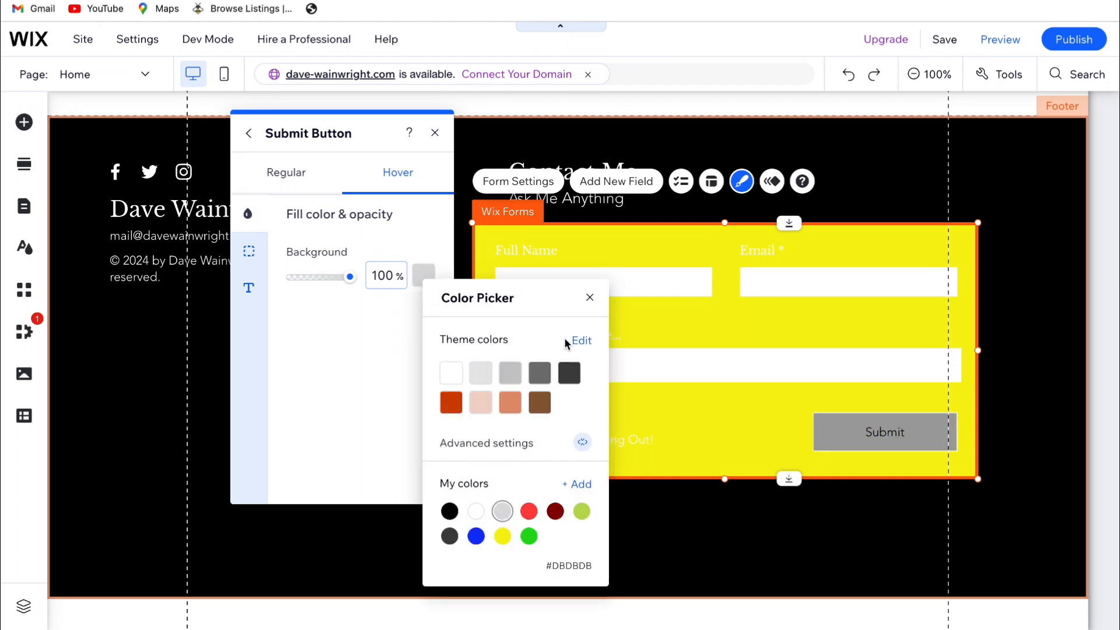
{"action": "left_click", "coordinate": [590, 299]}
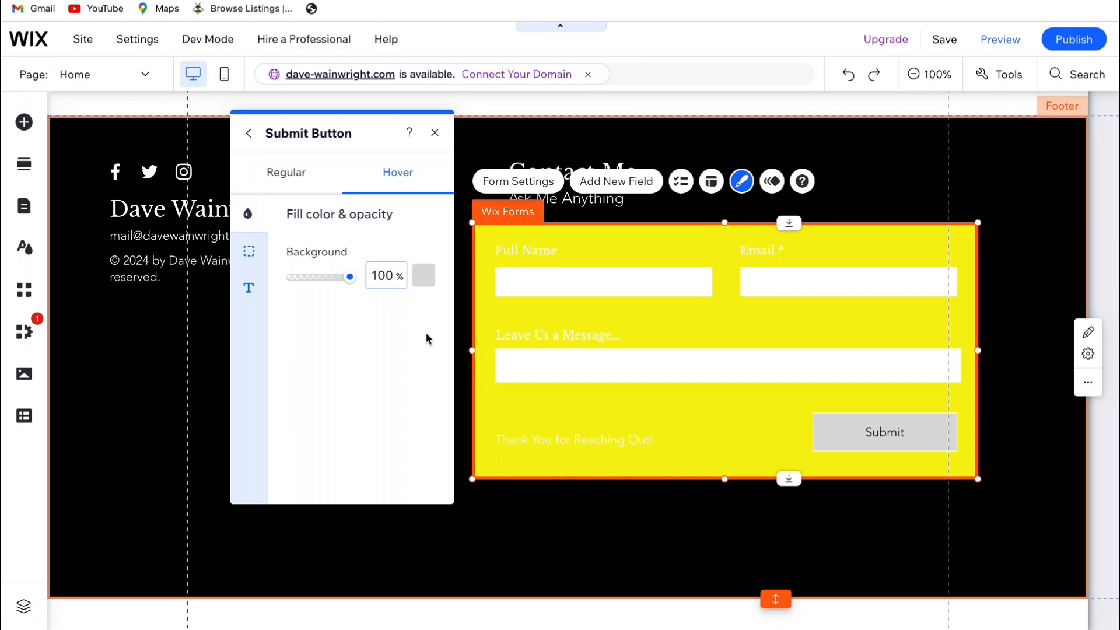
Check the Submit button's text color in the Hover state
{"action": "left_click", "coordinate": [251, 291]}
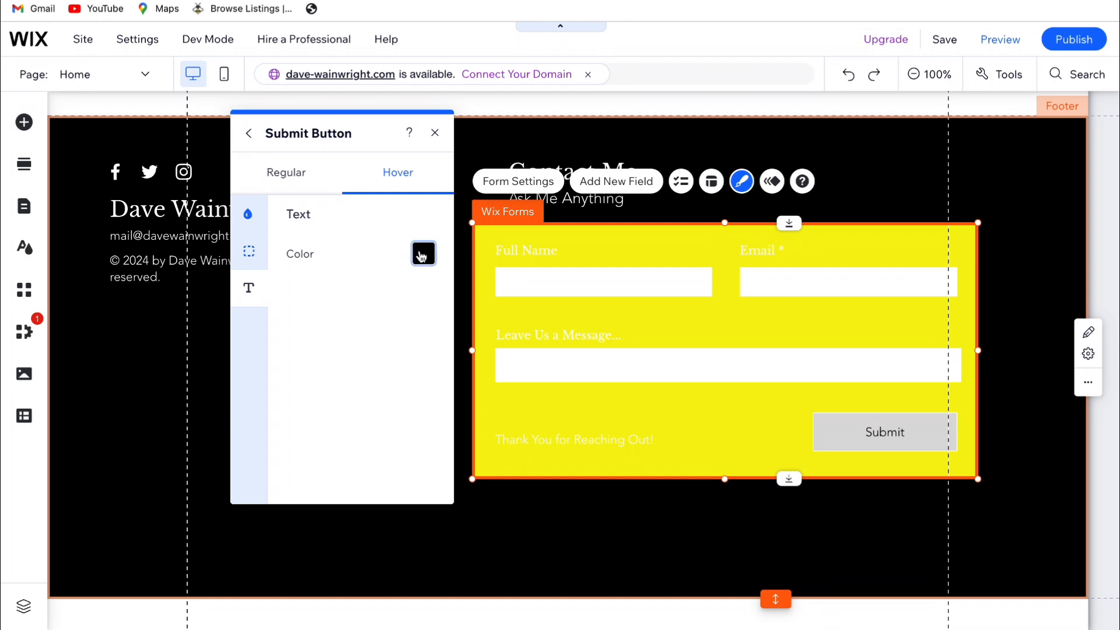
{"action": "left_click", "coordinate": [422, 254]}
{"action": "left_click", "coordinate": [421, 341]}
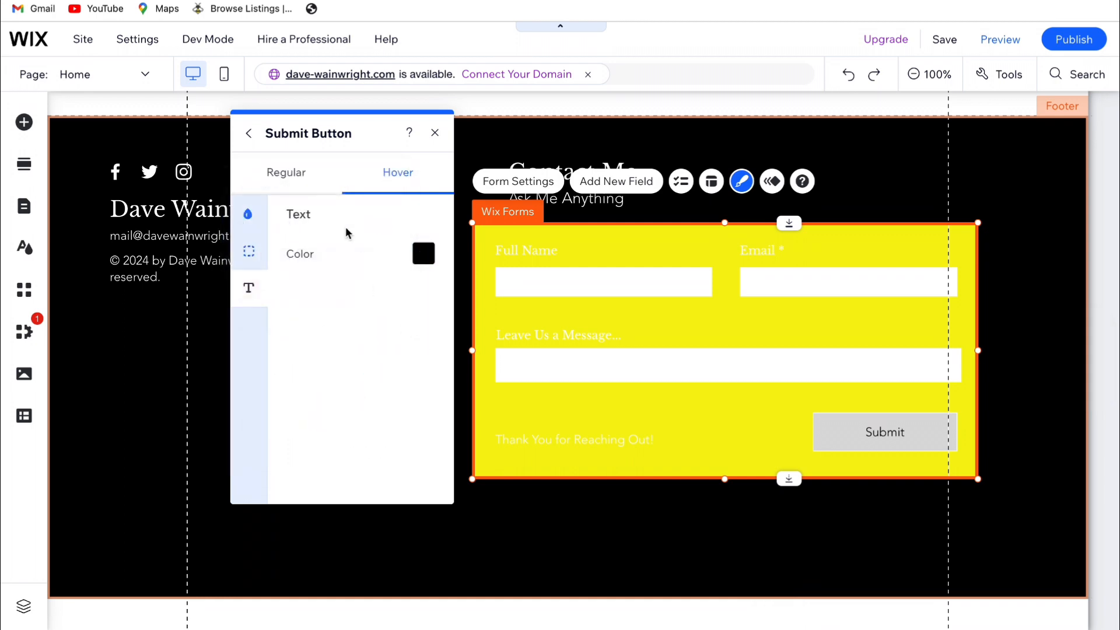
Set the Submit button's text color in the Regular state to black (#000000)
{"action": "left_click", "coordinate": [294, 174]}
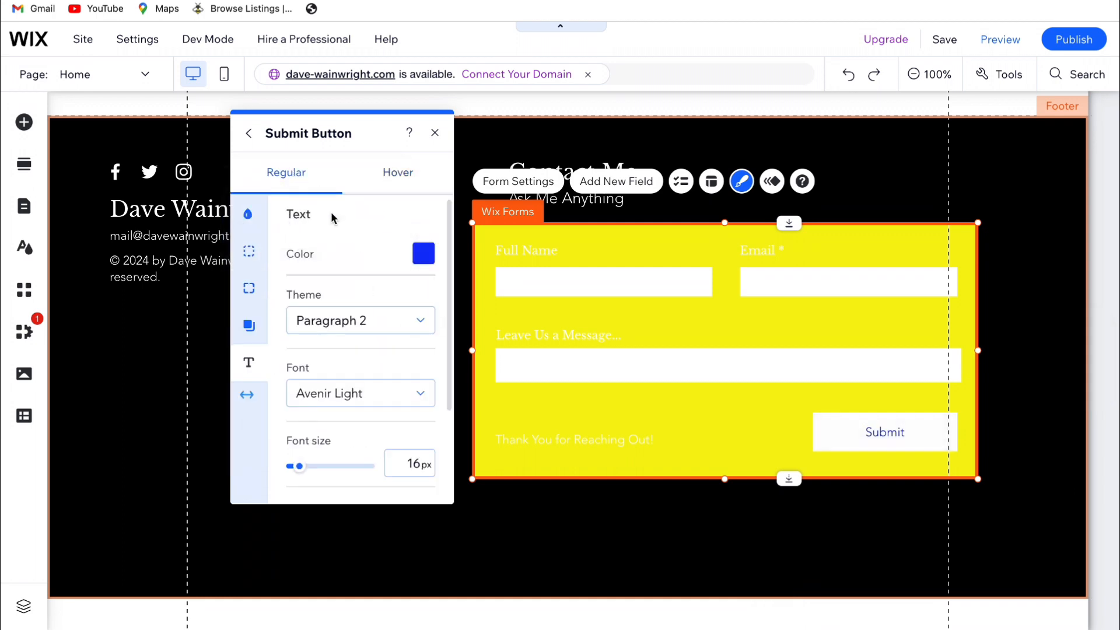
{"action": "left_click", "coordinate": [414, 256]}
{"action": "left_click", "coordinate": [248, 399]}
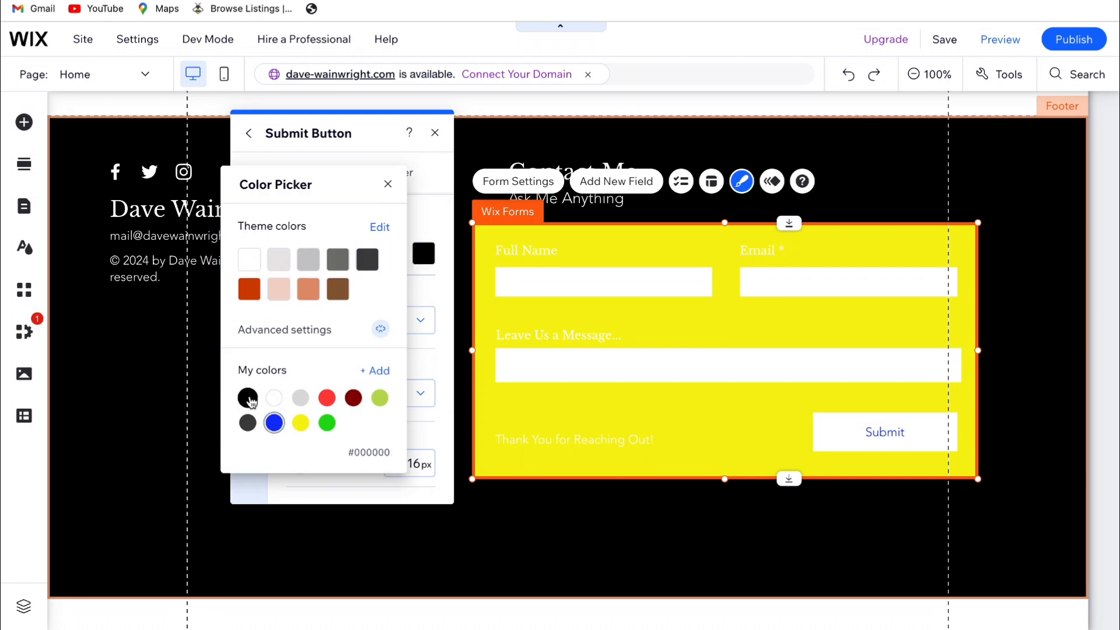
{"action": "left_click", "coordinate": [387, 183]}
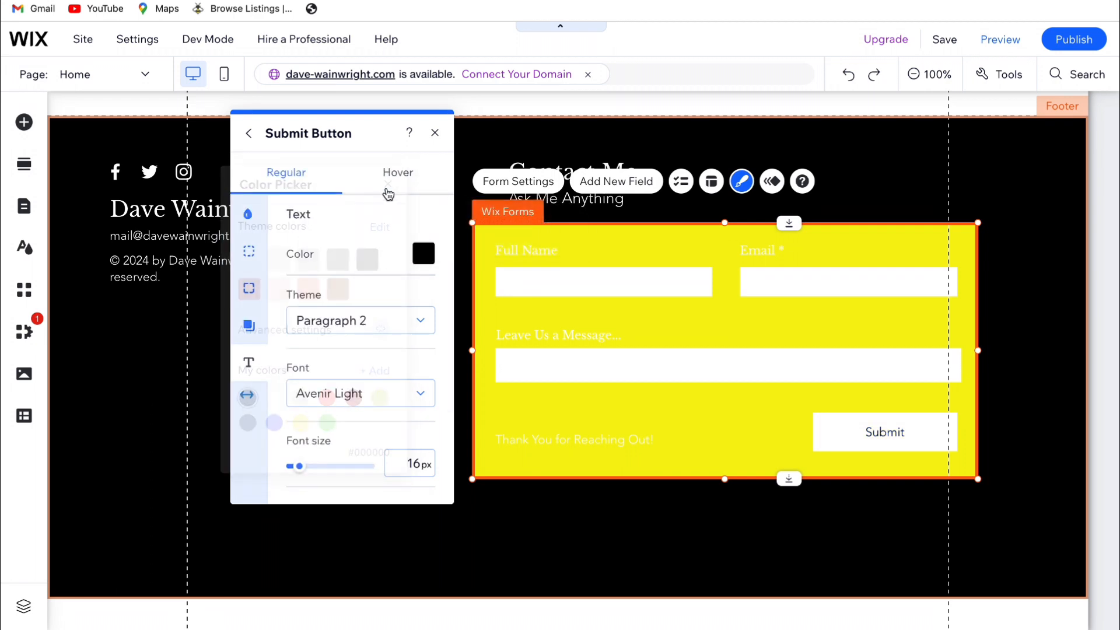
Try left and right alignment for the Submit button's text, then restore center alignment
{"action": "scroll", "coordinate": [380, 337], "scroll_direction": "down", "scroll_amount": 2}
{"action": "scroll", "coordinate": [380, 336], "scroll_direction": "down", "scroll_amount": 2}
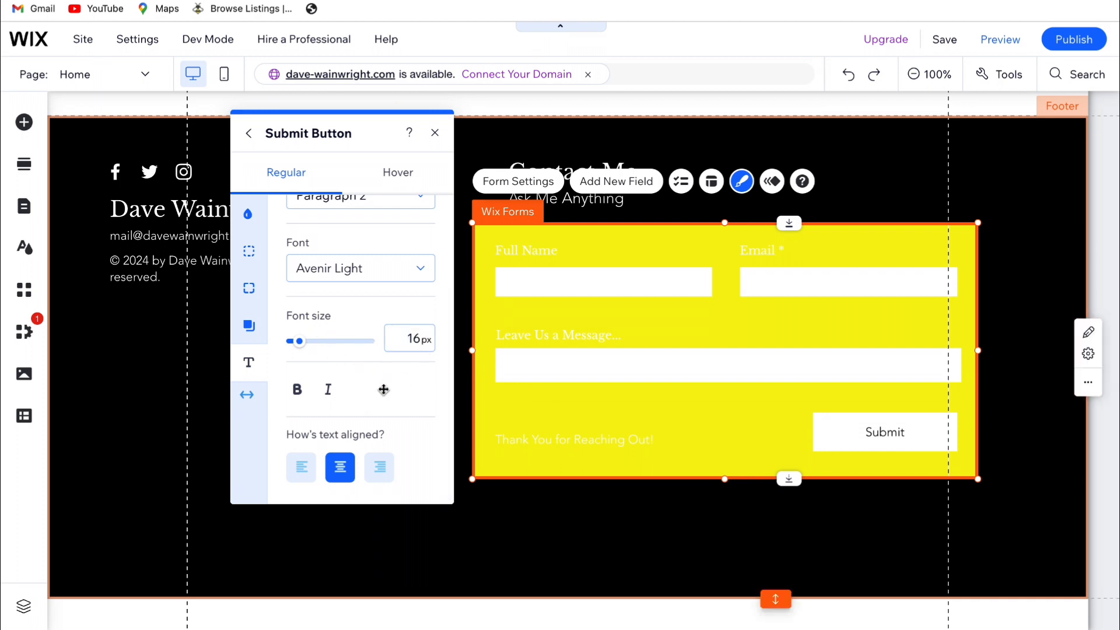
{"action": "left_click", "coordinate": [300, 470]}
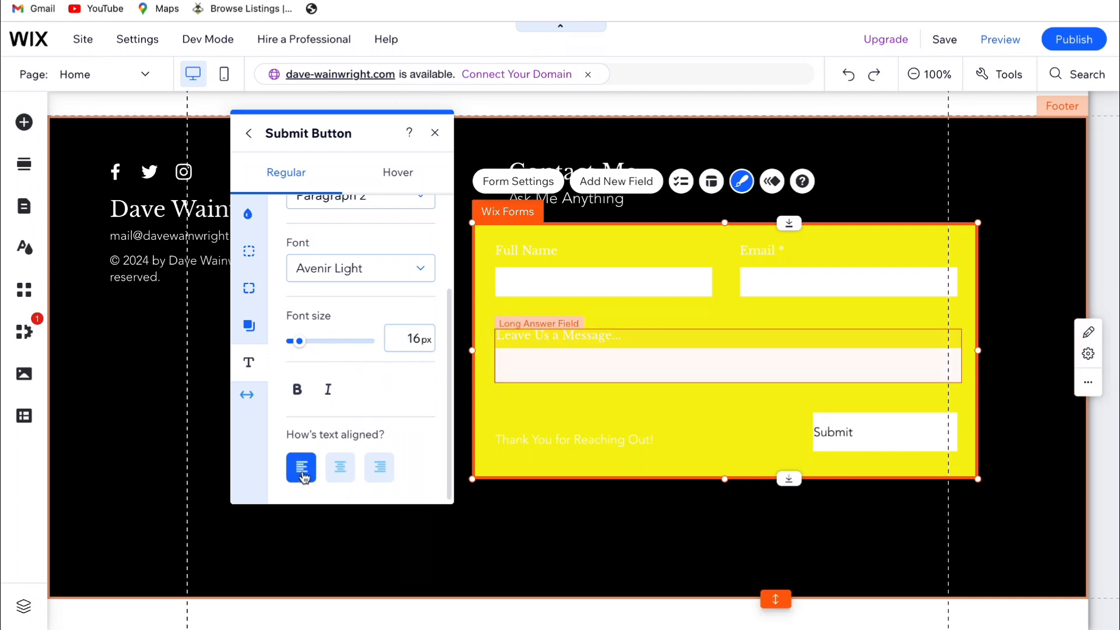
{"action": "left_click", "coordinate": [372, 470]}
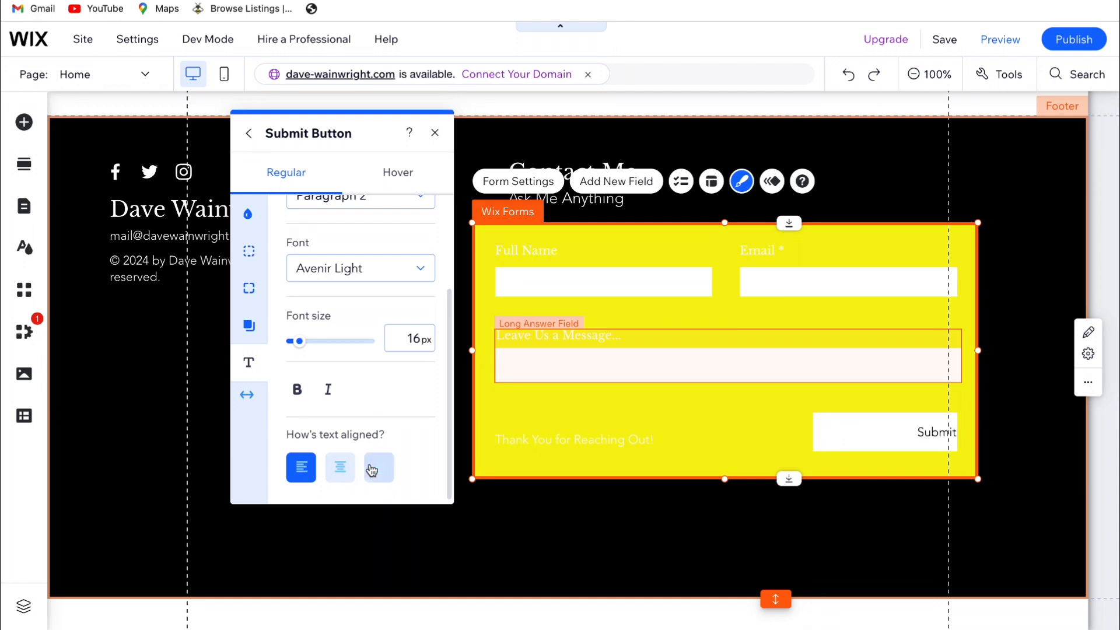
{"action": "left_click", "coordinate": [342, 470]}
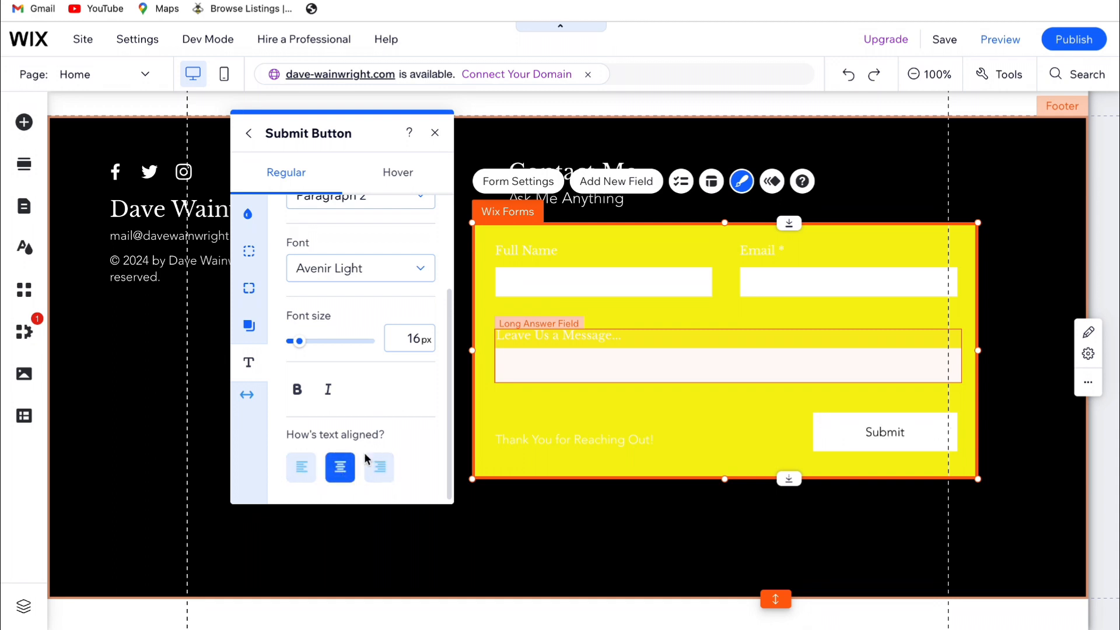
Review the Submit button's border and shadow settings in the Regular state
{"action": "scroll", "coordinate": [407, 412], "scroll_direction": "up", "scroll_amount": 1}
{"action": "scroll", "coordinate": [388, 401], "scroll_direction": "up", "scroll_amount": 1}
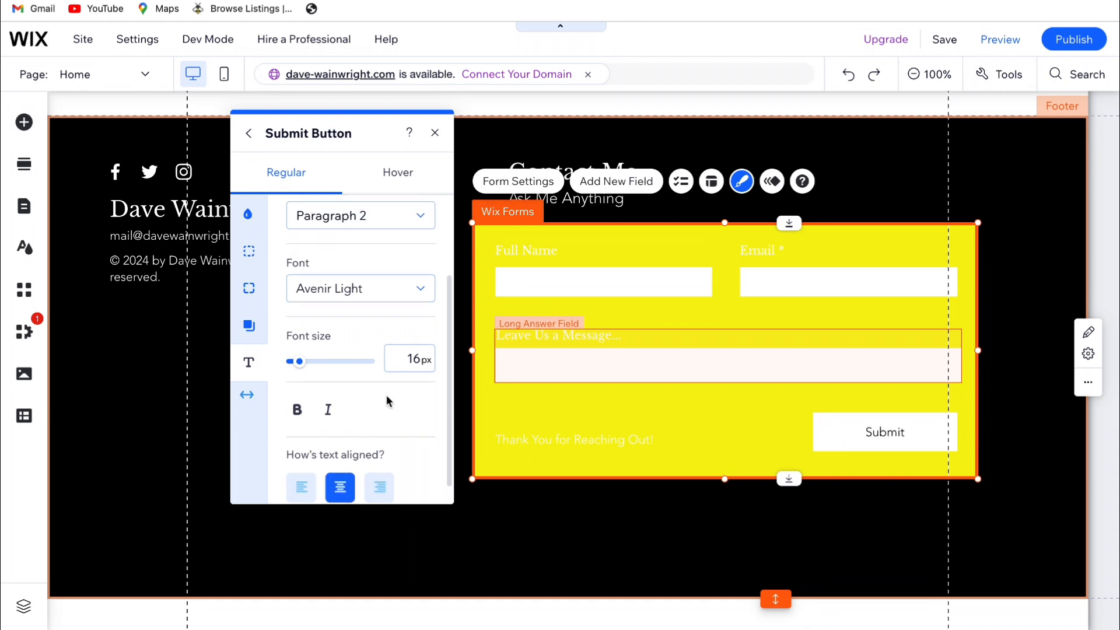
{"action": "scroll", "coordinate": [386, 394], "scroll_direction": "up", "scroll_amount": 5}
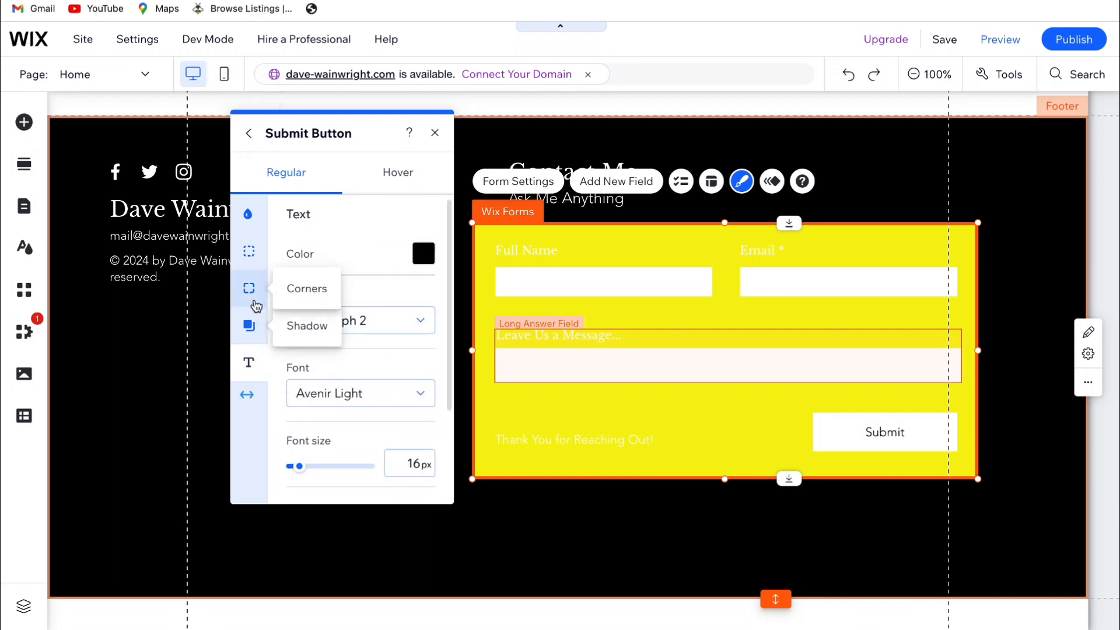
{"action": "left_click", "coordinate": [251, 255]}
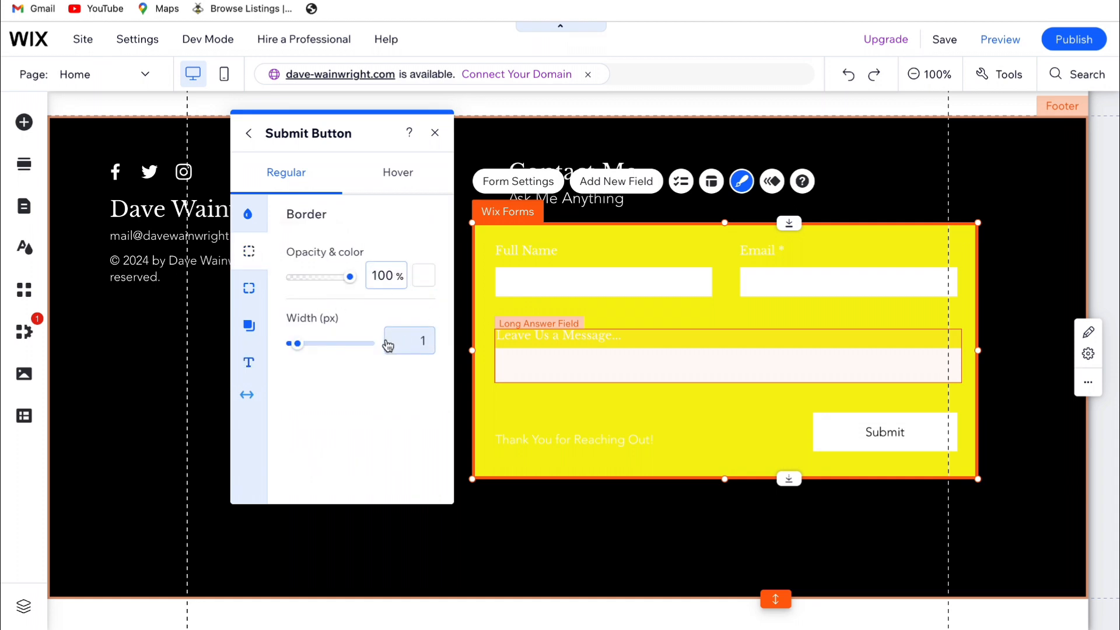
{"action": "left_click", "coordinate": [249, 325]}
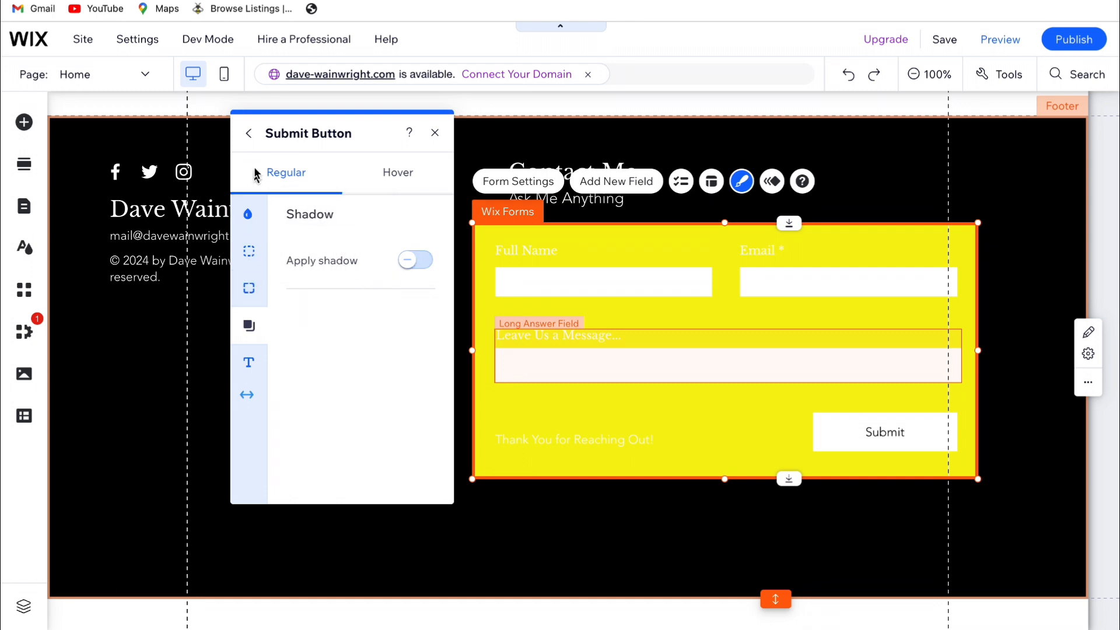
Set the form background's fill color to black (#000000) and shift the form slightly to the right in the footer
{"action": "left_click", "coordinate": [251, 136]}
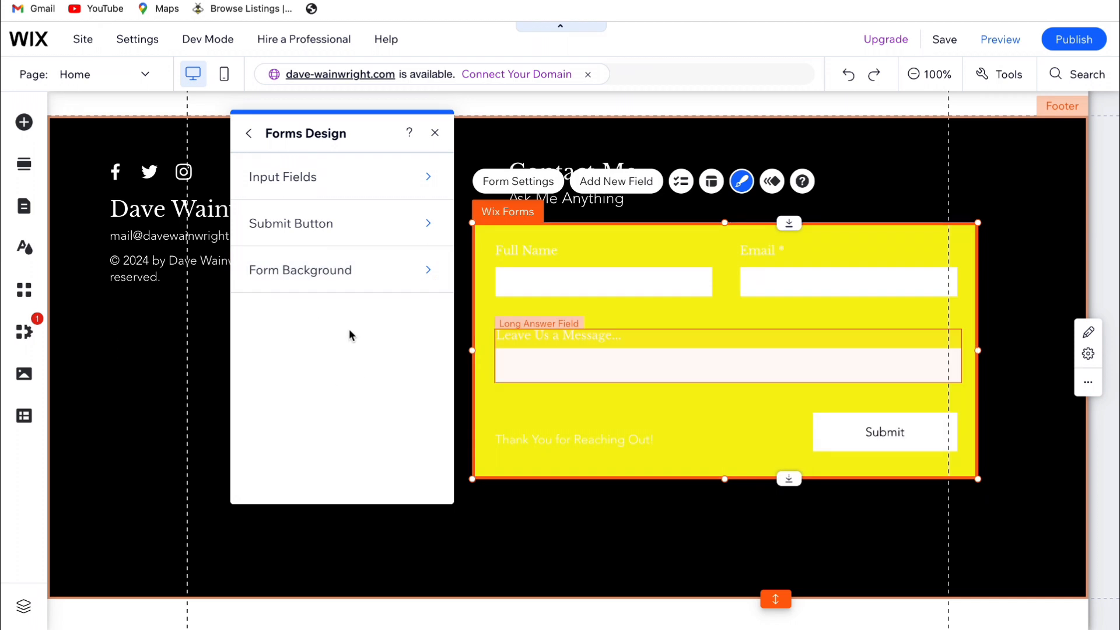
{"action": "left_click", "coordinate": [342, 272]}
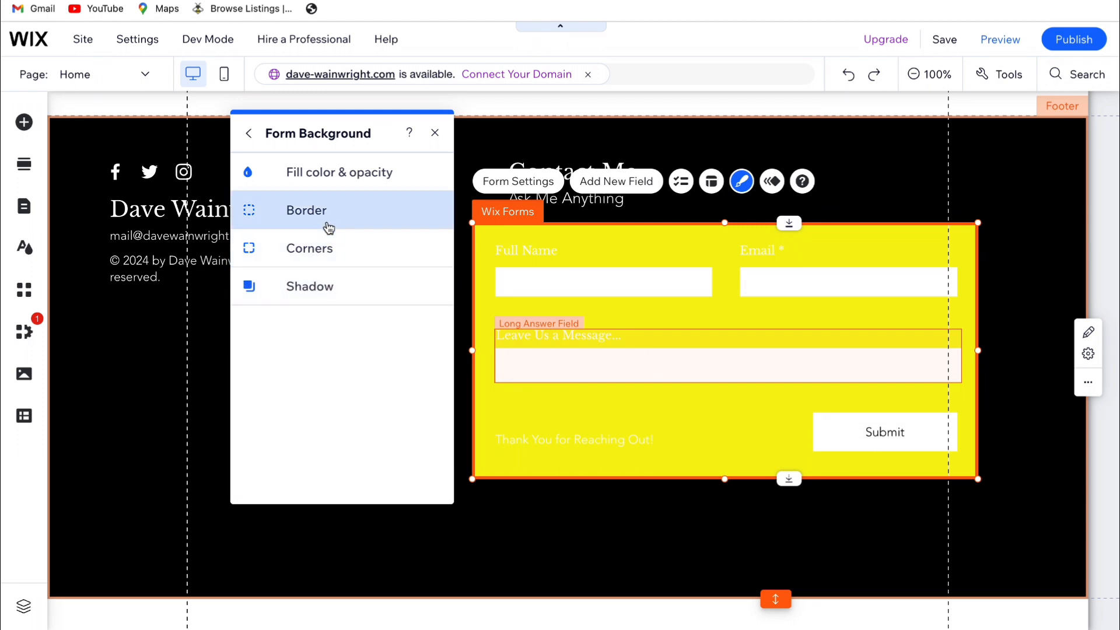
{"action": "left_click", "coordinate": [317, 176]}
{"action": "left_click", "coordinate": [424, 234]}
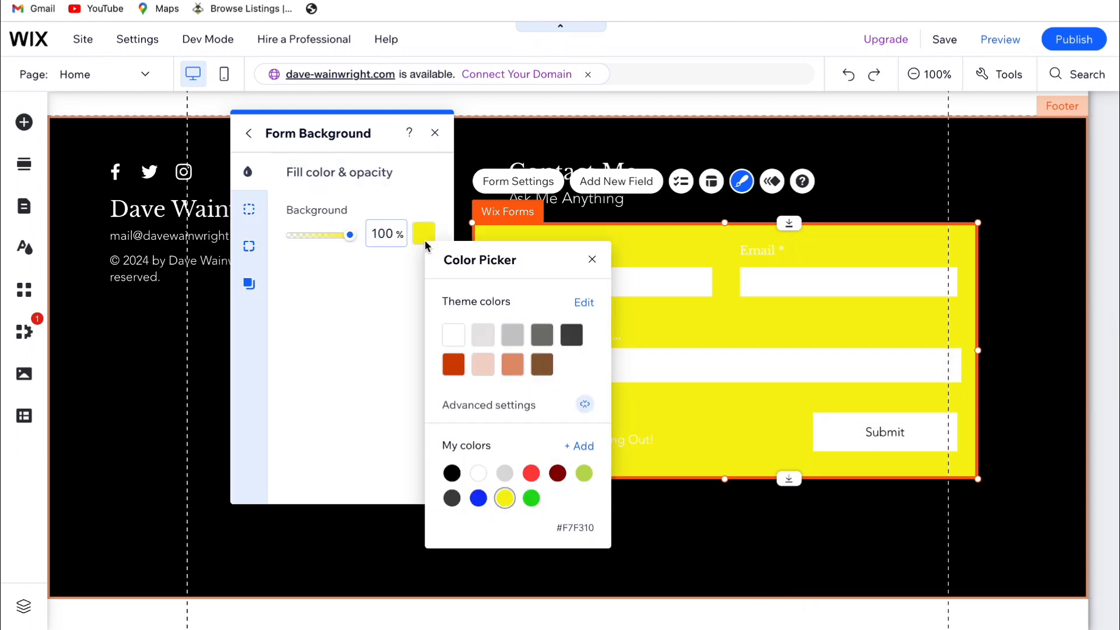
{"action": "left_click", "coordinate": [453, 476]}
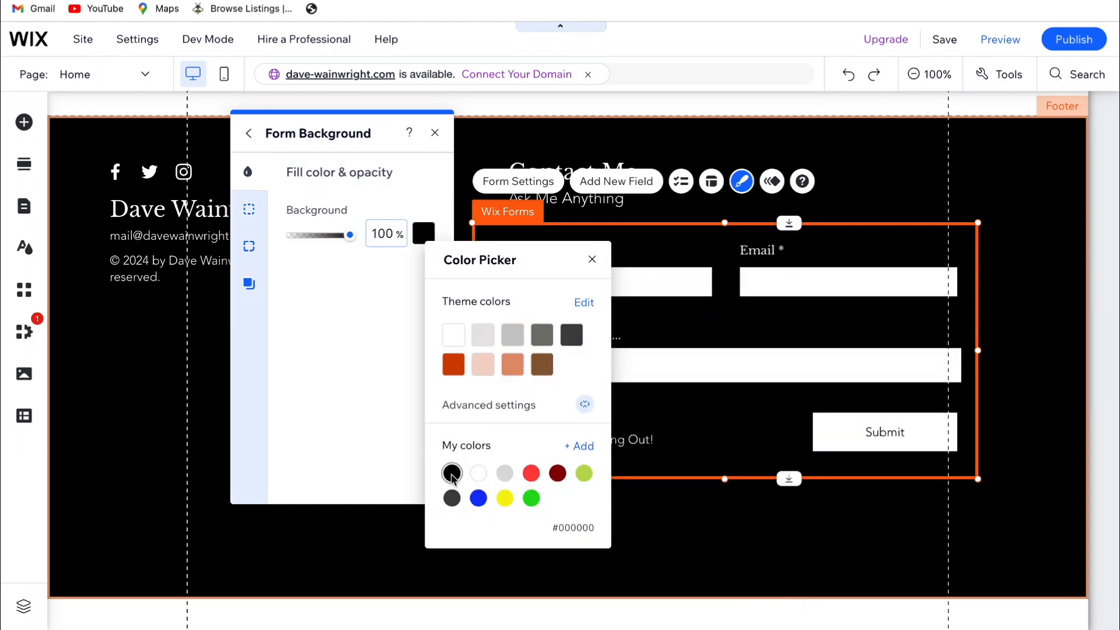
{"action": "left_click", "coordinate": [591, 259]}
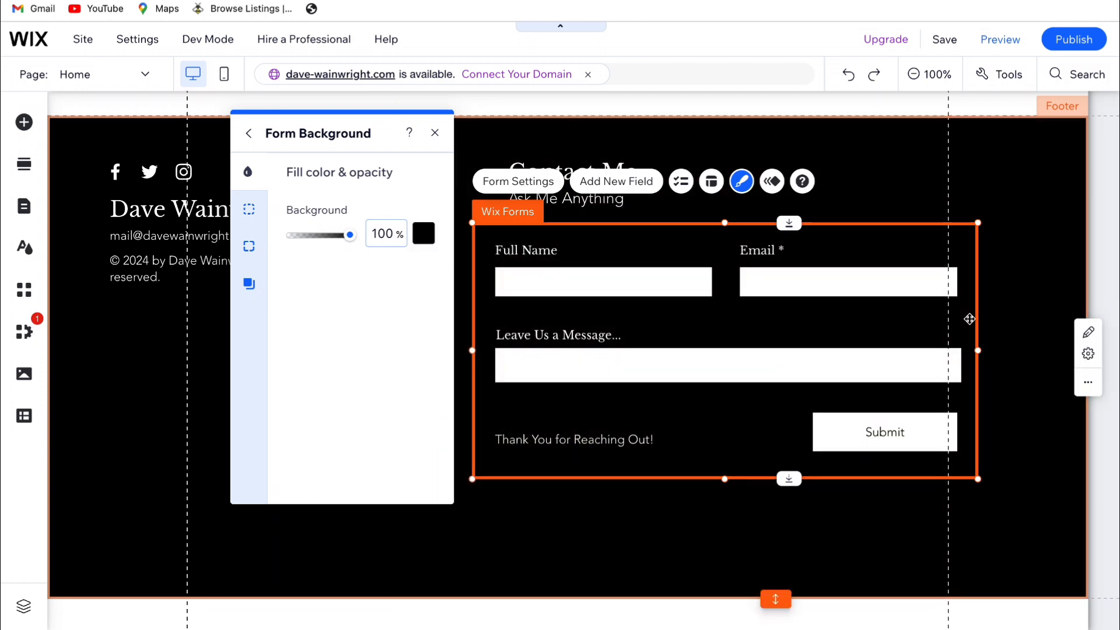
{"action": "left_click_drag", "start_coordinate": [969, 318], "coordinate": [988, 318]}
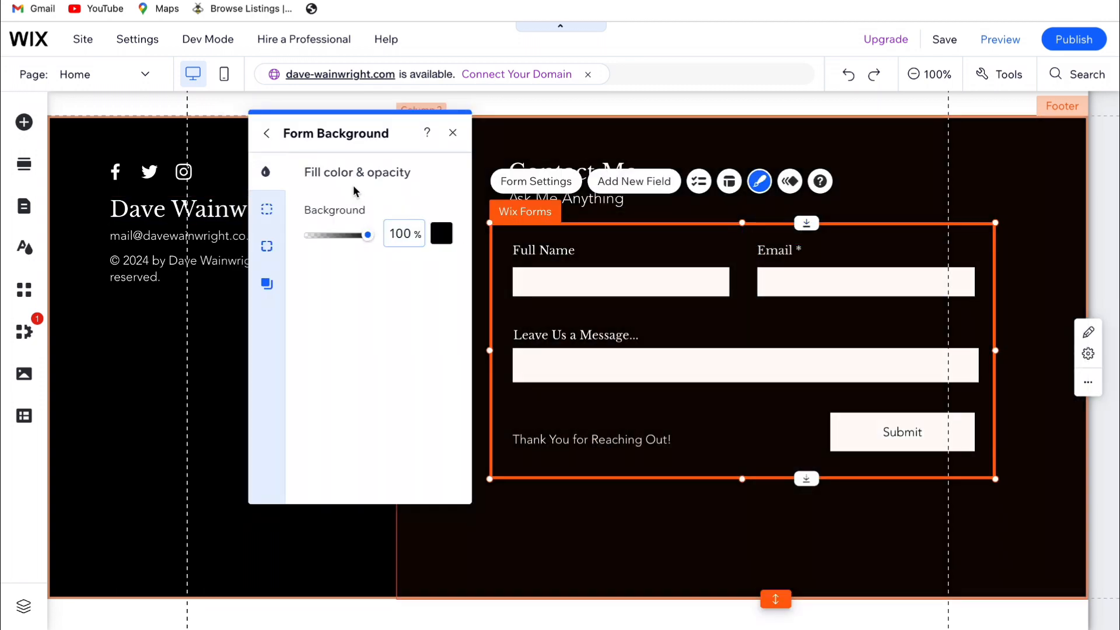
Set the form background's border color to black (#000000)
{"action": "left_click", "coordinate": [275, 208]}
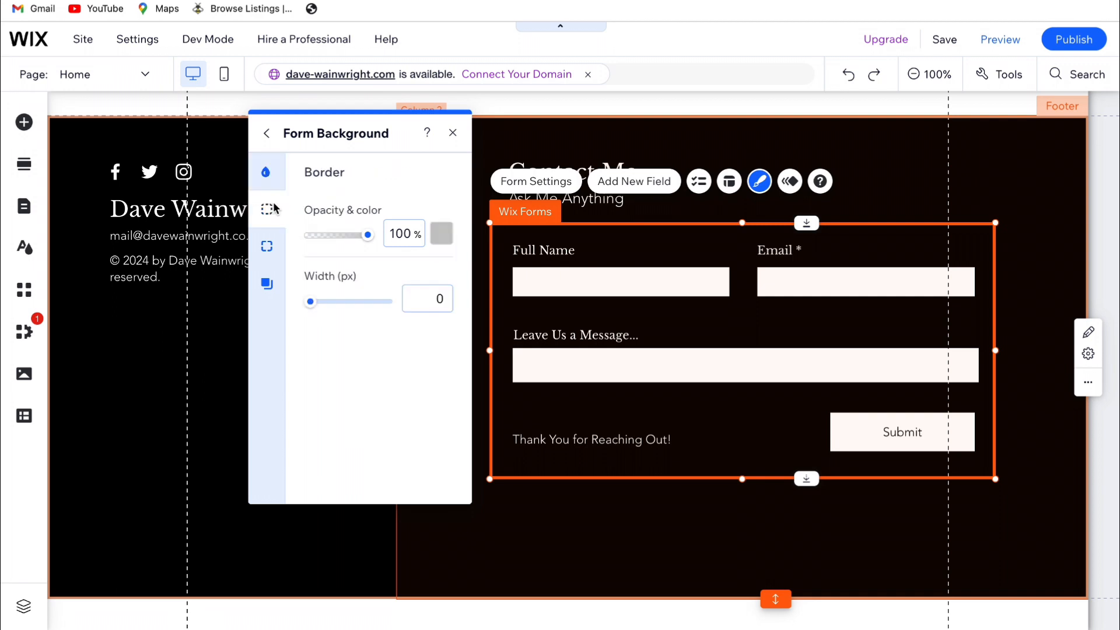
{"action": "left_click", "coordinate": [442, 233]}
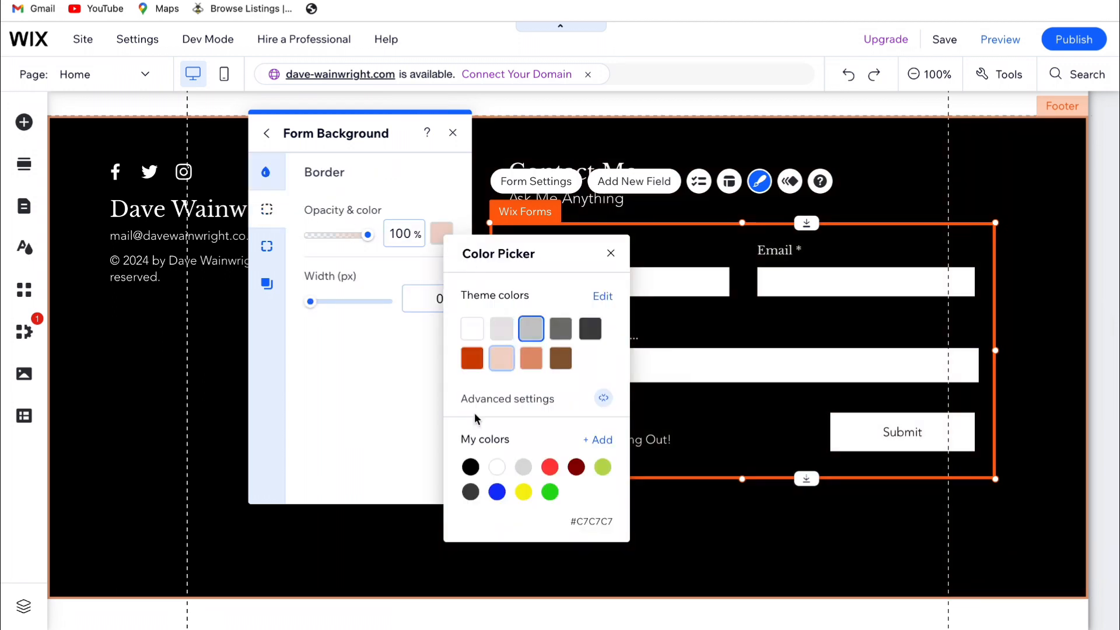
{"action": "left_click", "coordinate": [470, 466]}
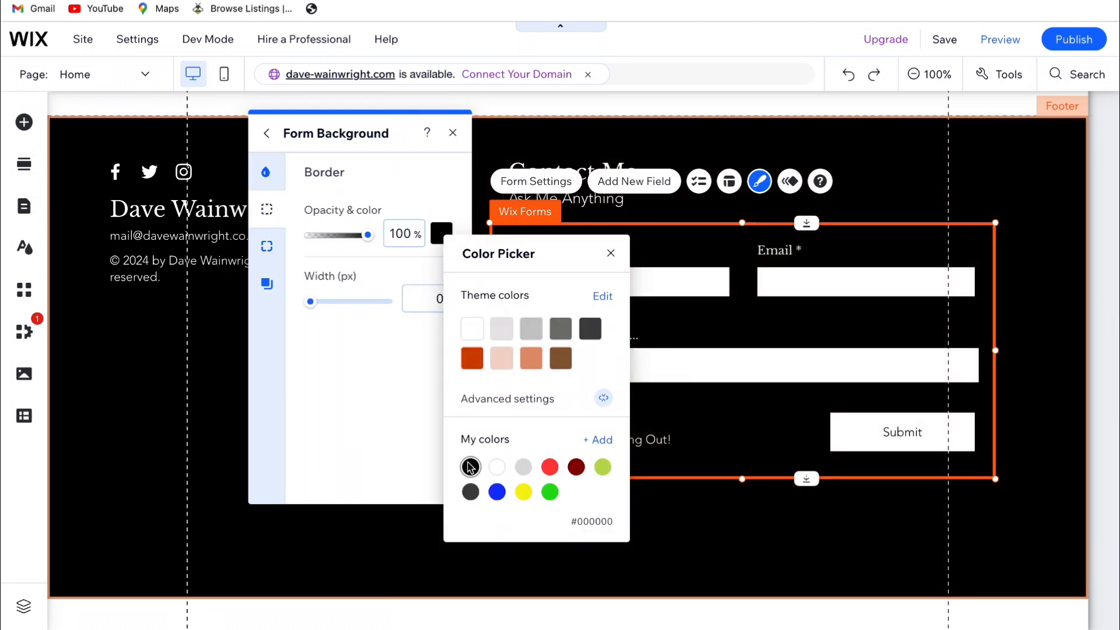
{"action": "left_click", "coordinate": [611, 253]}
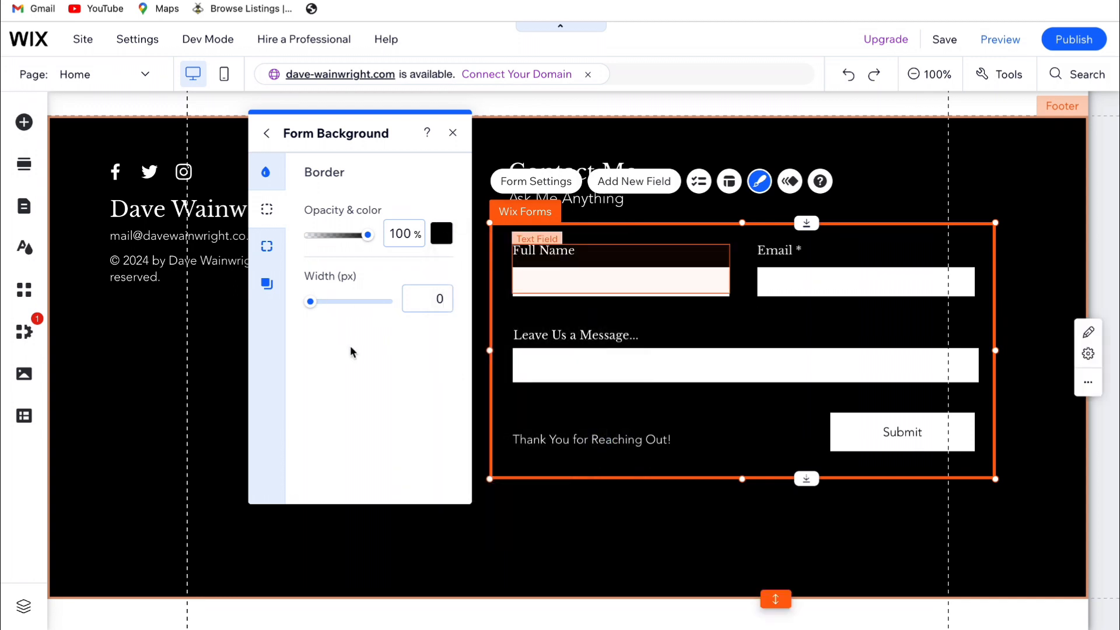
Review the form background's corner radius and shadow settings, then close the form design settings
{"action": "left_click", "coordinate": [265, 247]}
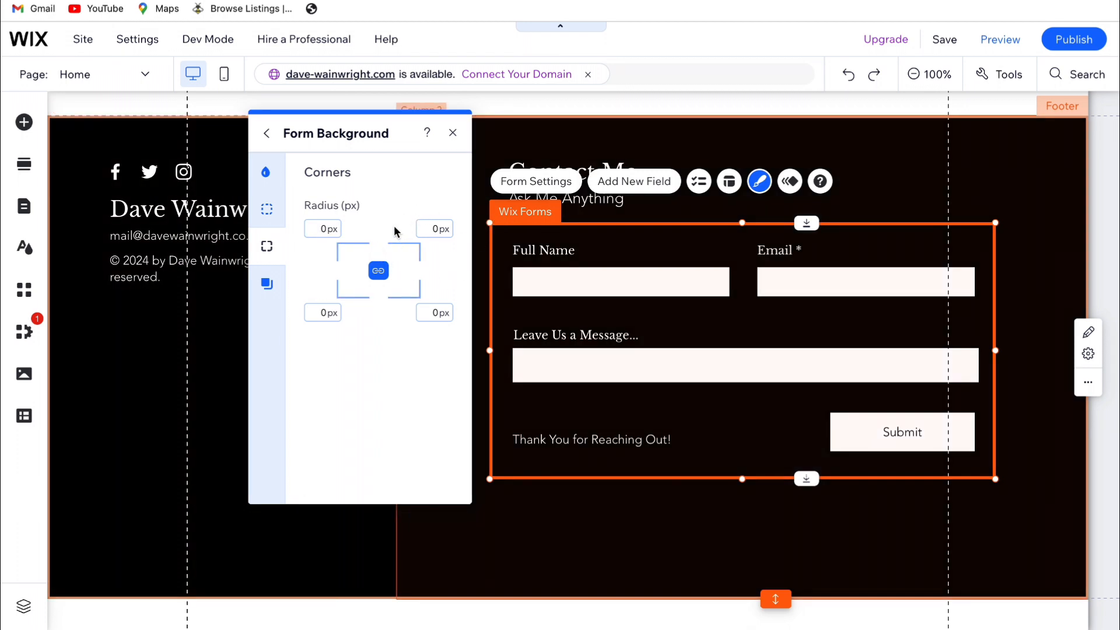
{"action": "left_click", "coordinate": [265, 286]}
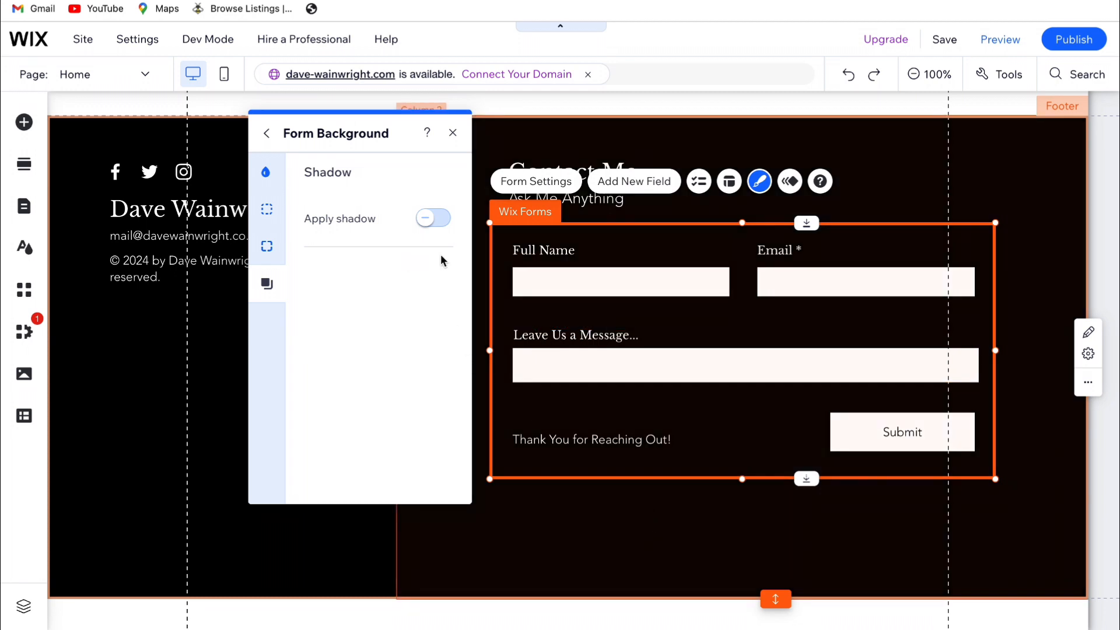
{"action": "left_click", "coordinate": [452, 132]}
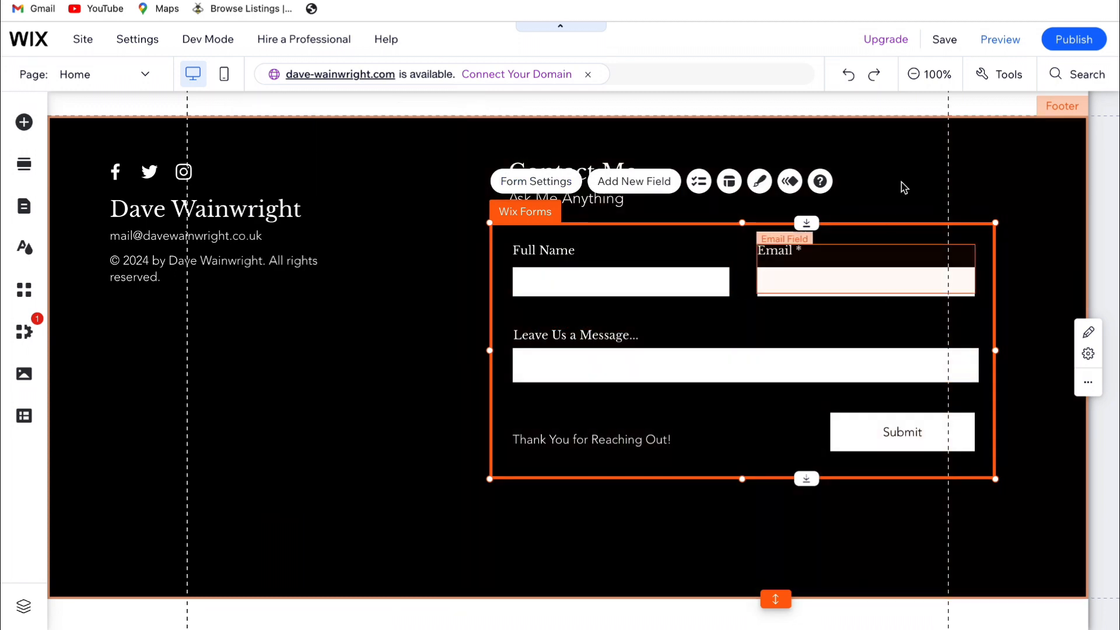
Preview the site and test the contact form with "rfgfrtrbg" as the full name and "fgrgrg" as the email
{"action": "left_click", "coordinate": [992, 38]}
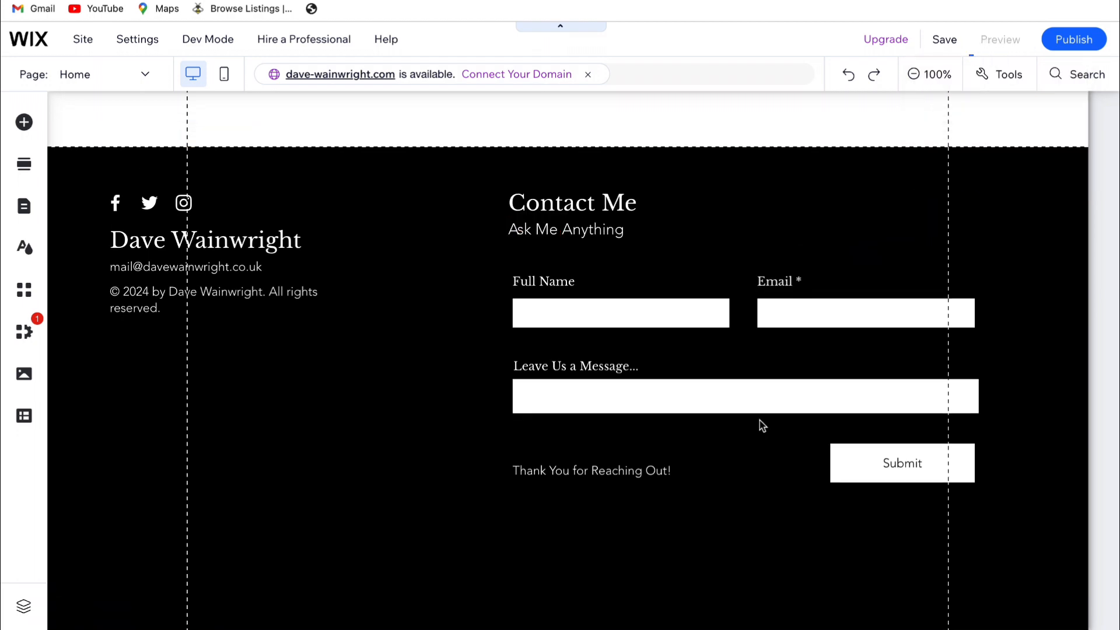
{"action": "left_click", "coordinate": [634, 314]}
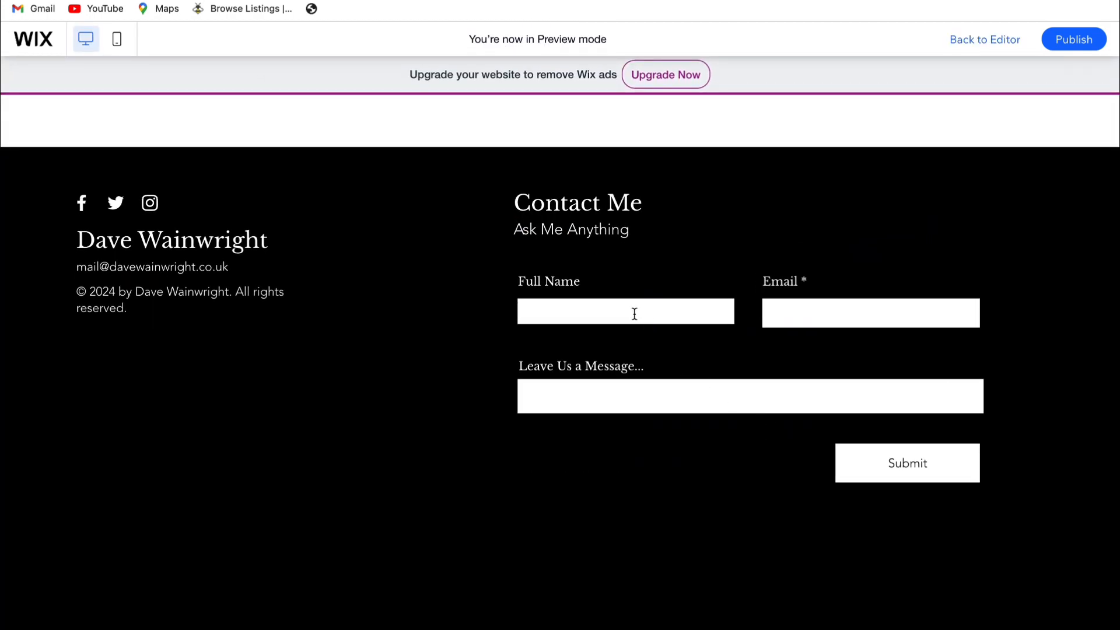
{"action": "left_click", "coordinate": [688, 350]}
{"action": "left_click", "coordinate": [785, 322]}
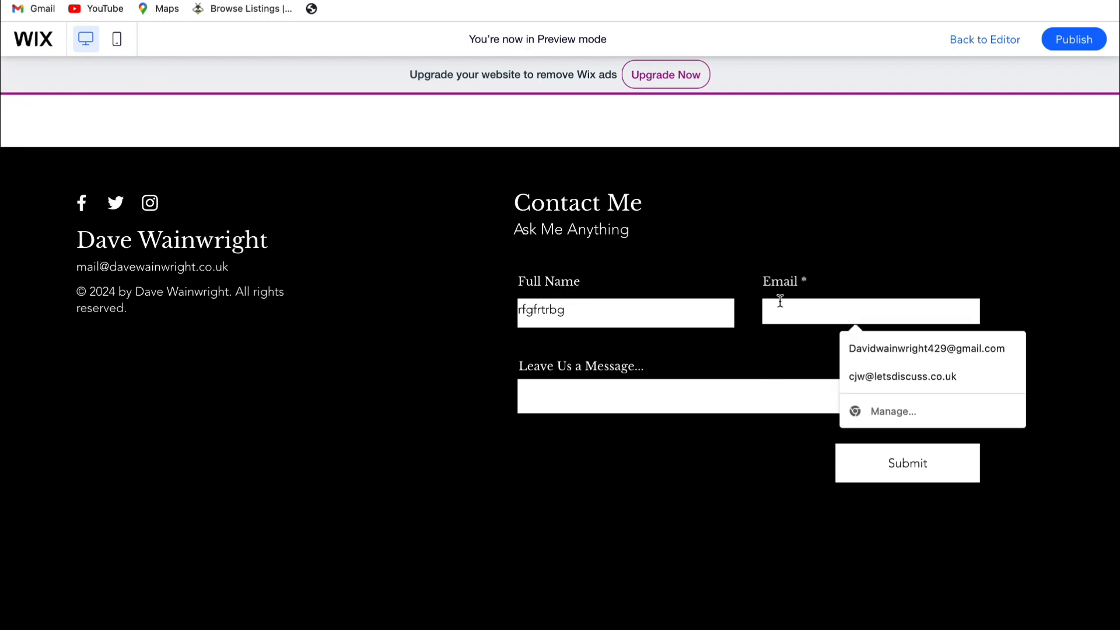
{"action": "type", "text": "fgrgrg"}
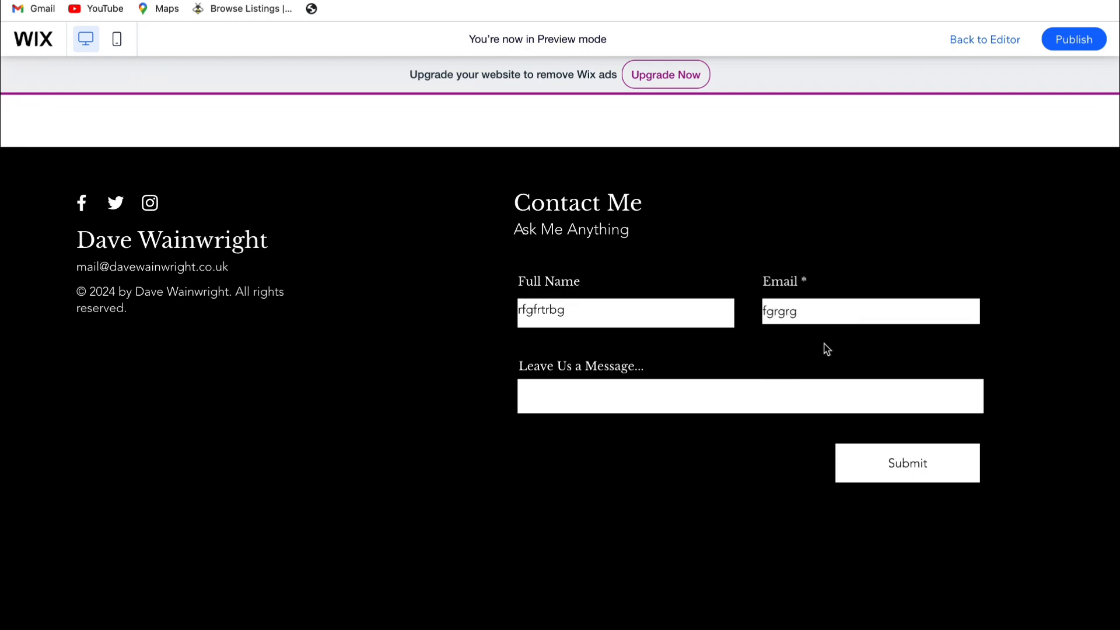